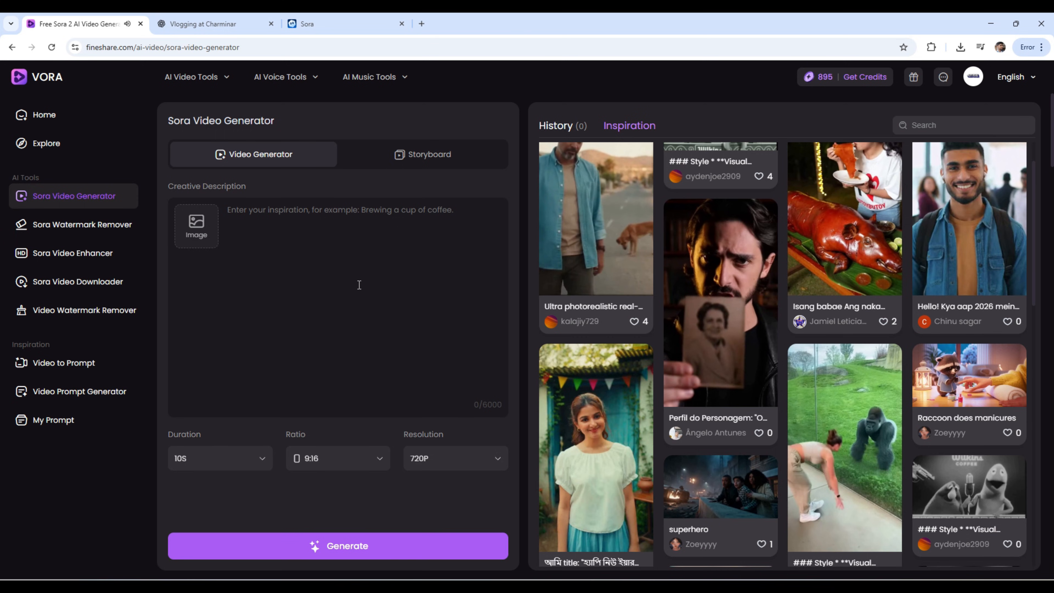
Preview the Inspiration video of the man and the stray dog, and load its prompt with Create Similar
scroll(550, 475, down, 8)
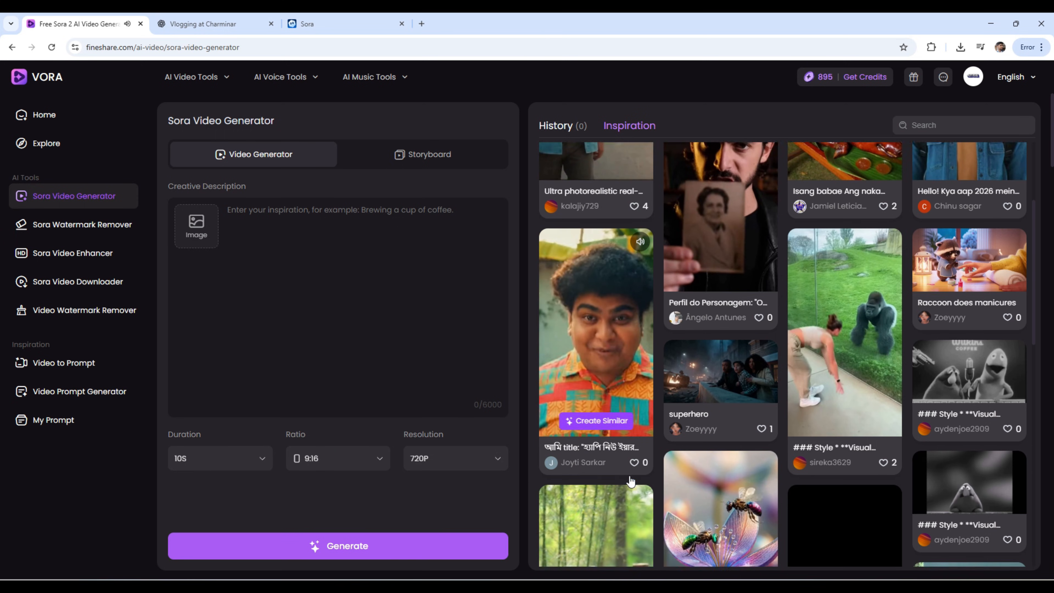
scroll(549, 474, down, 6)
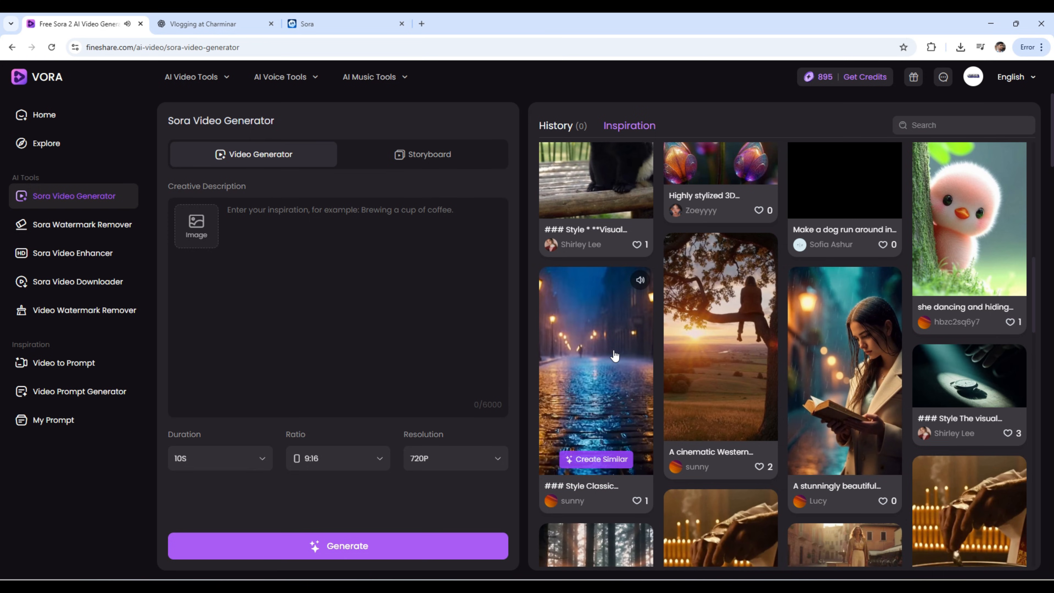
scroll(591, 446, up, 5)
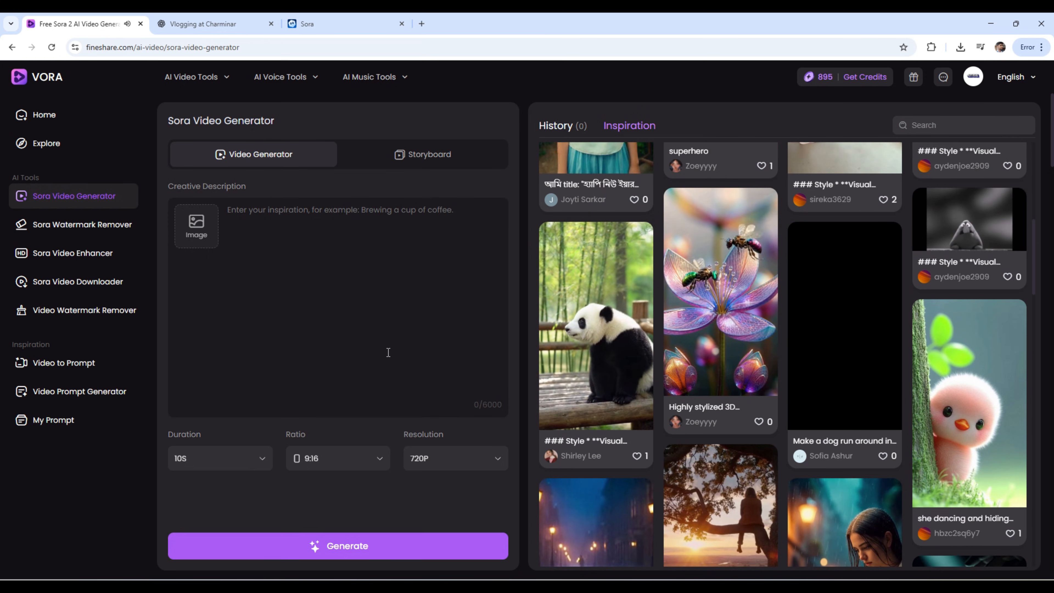
scroll(642, 336, up, 10)
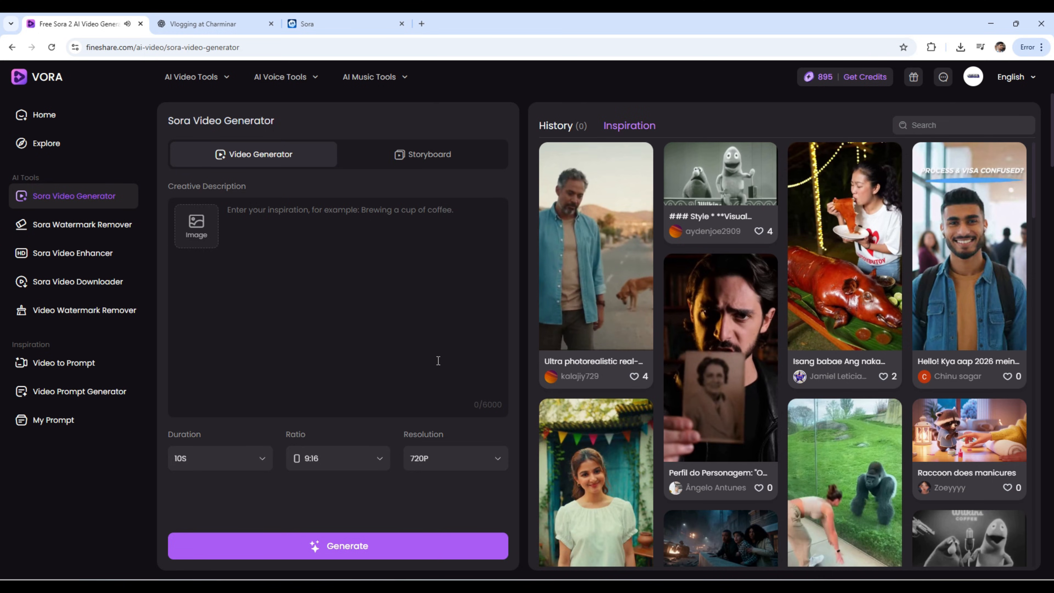
click(591, 294)
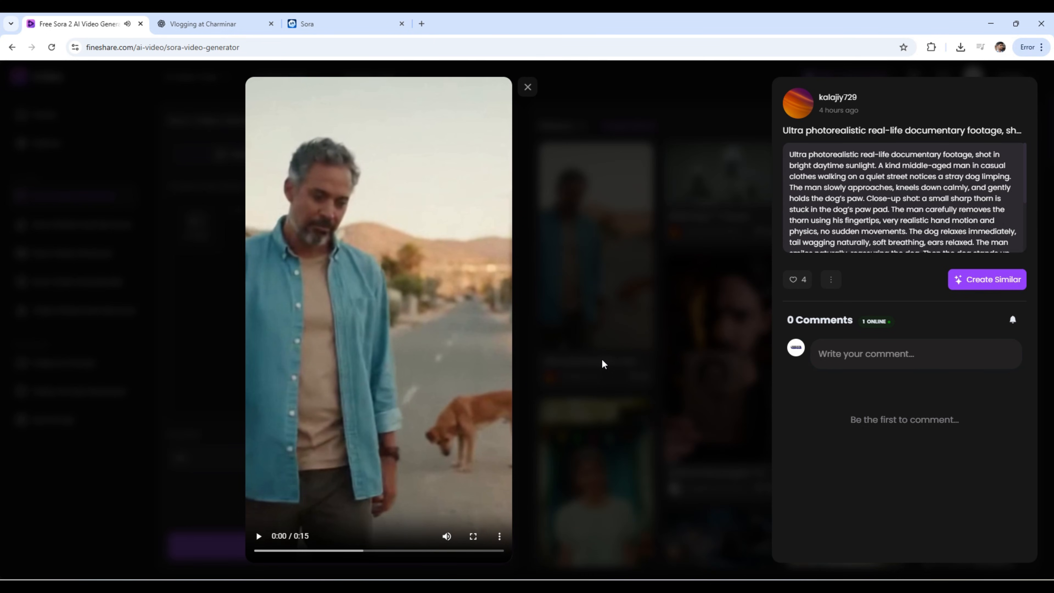
click(259, 536)
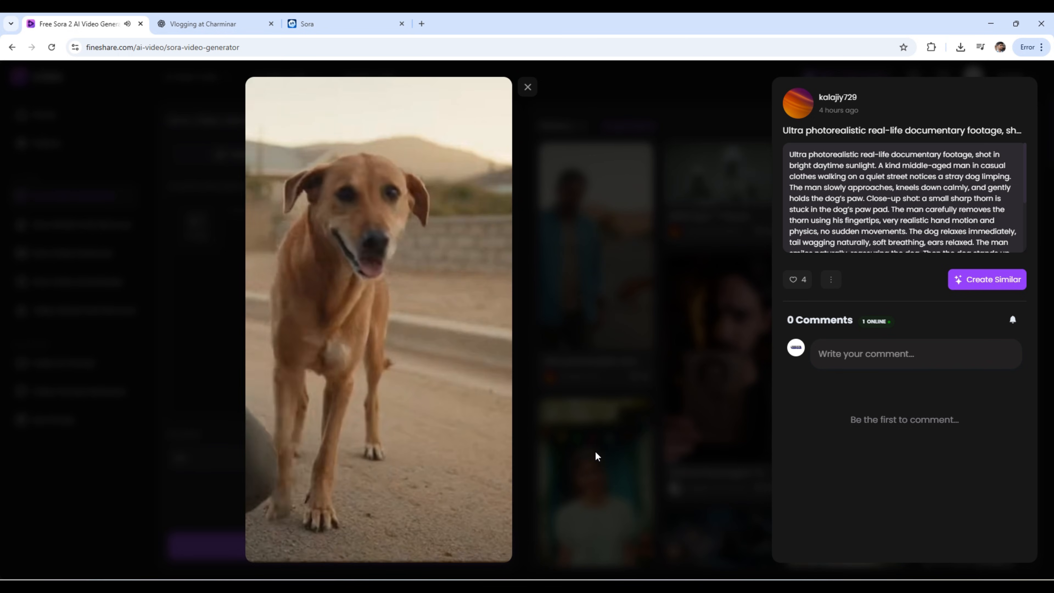
mouse_move(343, 510)
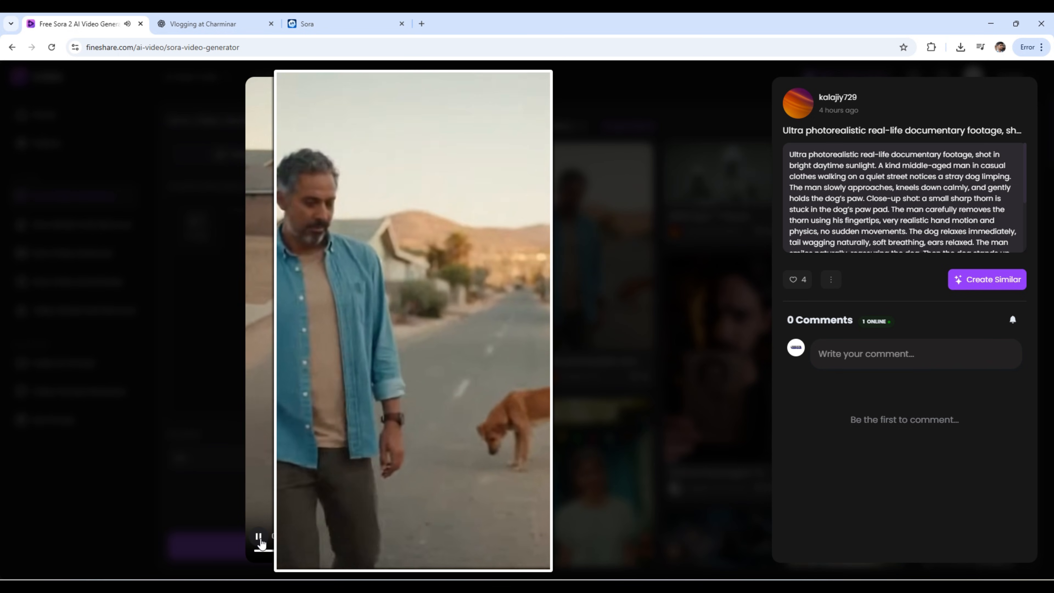
click(259, 538)
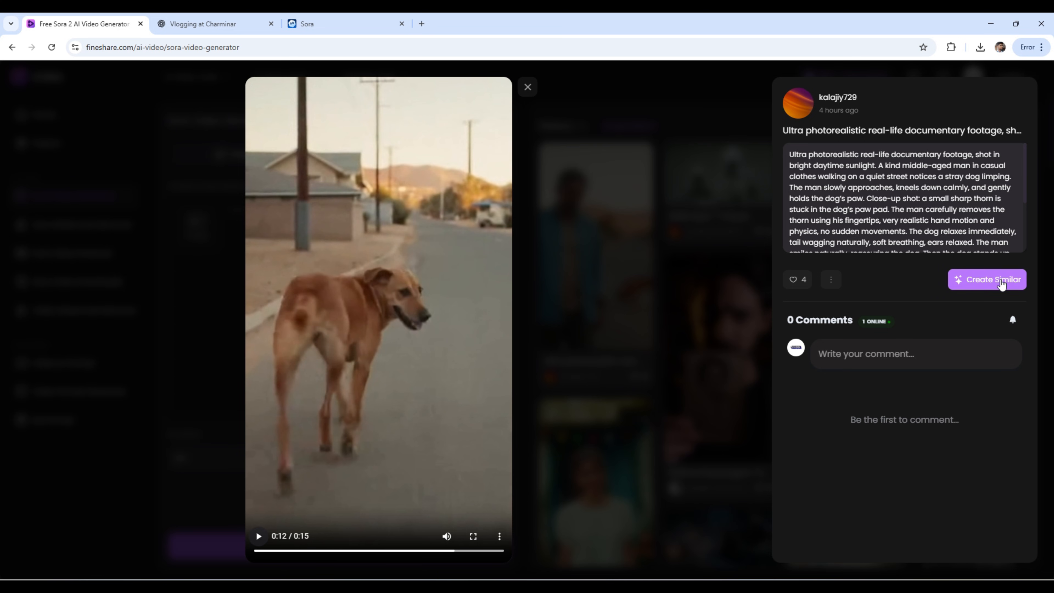
click(1000, 281)
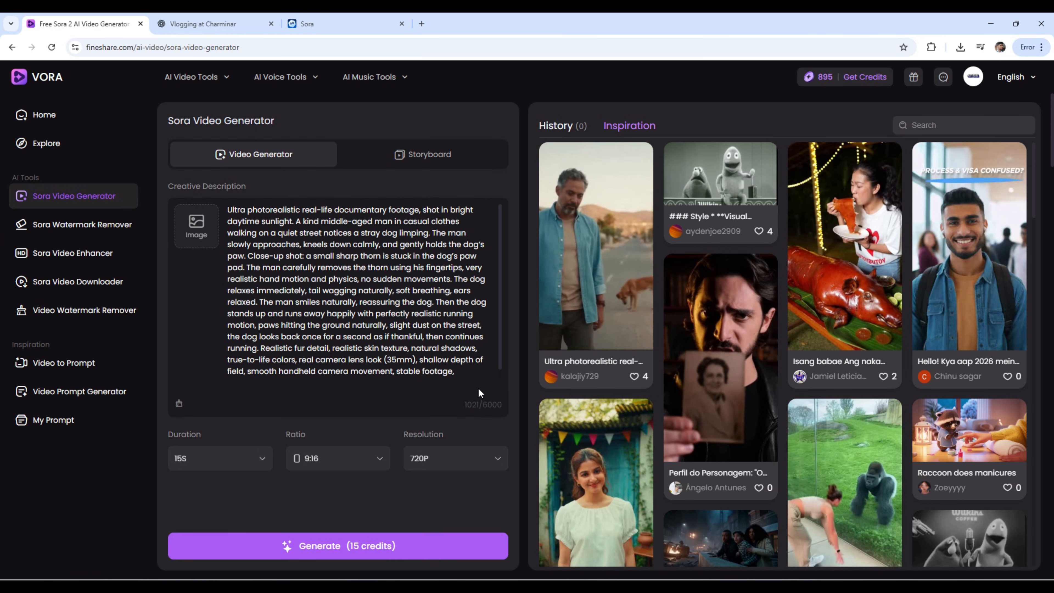
click(191, 239)
scroll(192, 226, down, 5)
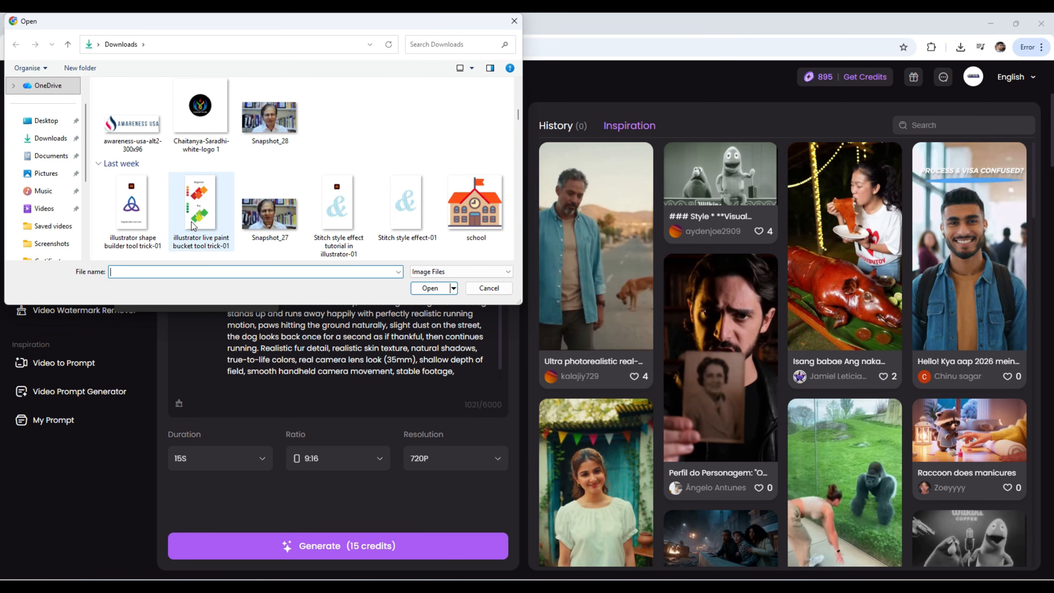
scroll(192, 226, down, 5)
scroll(192, 226, down, 5)
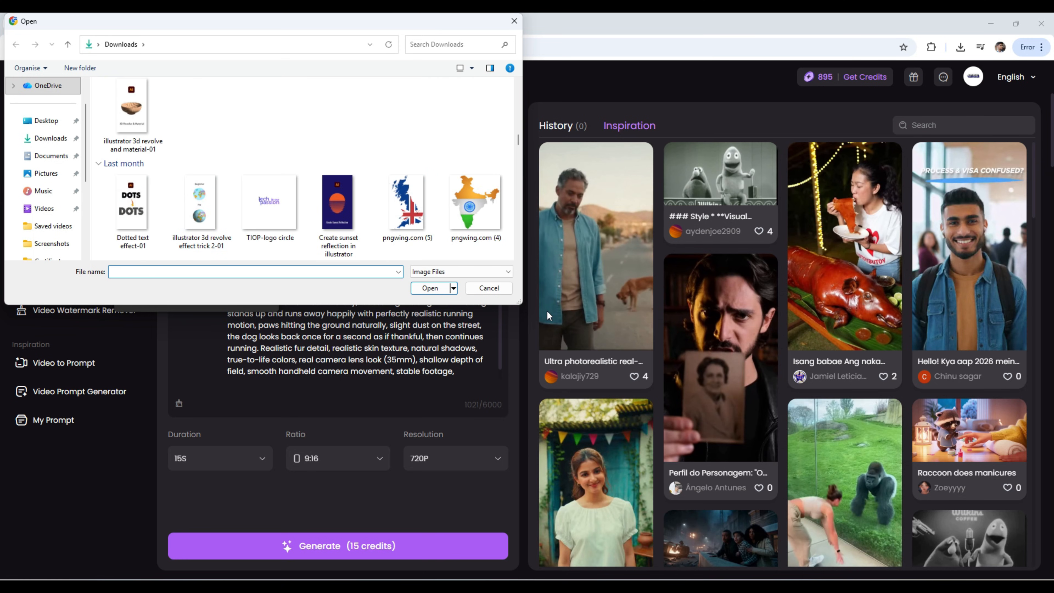
click(489, 288)
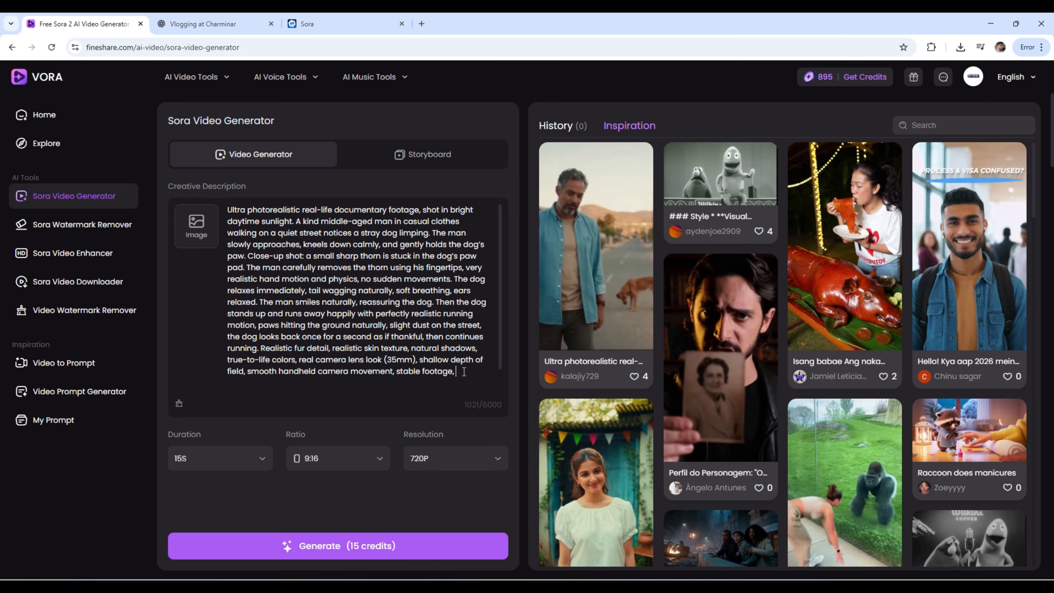
Replace the creative description with the prompt about a young Indian male vlogger near Charminar, copied from the open ChatGPT chat
drag(460, 372, 203, 329)
drag(358, 376, 196, 186)
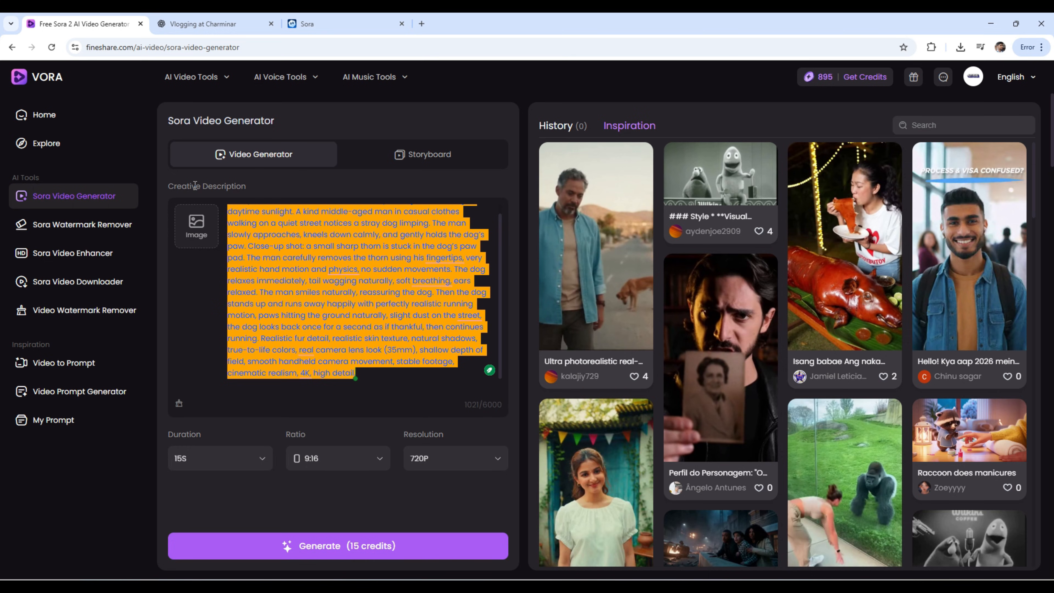
key(BackSpace)
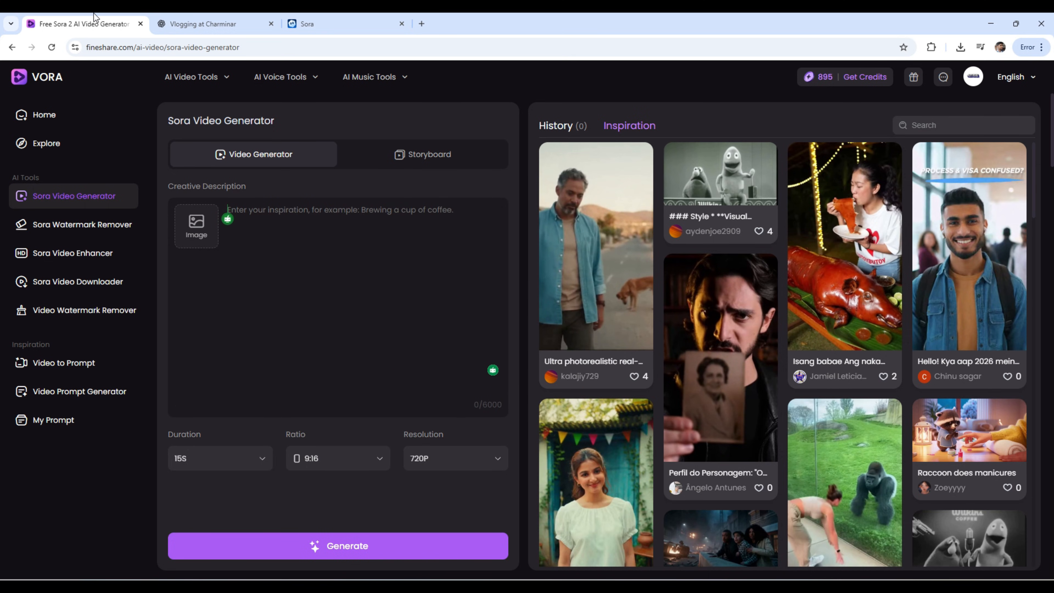
click(199, 24)
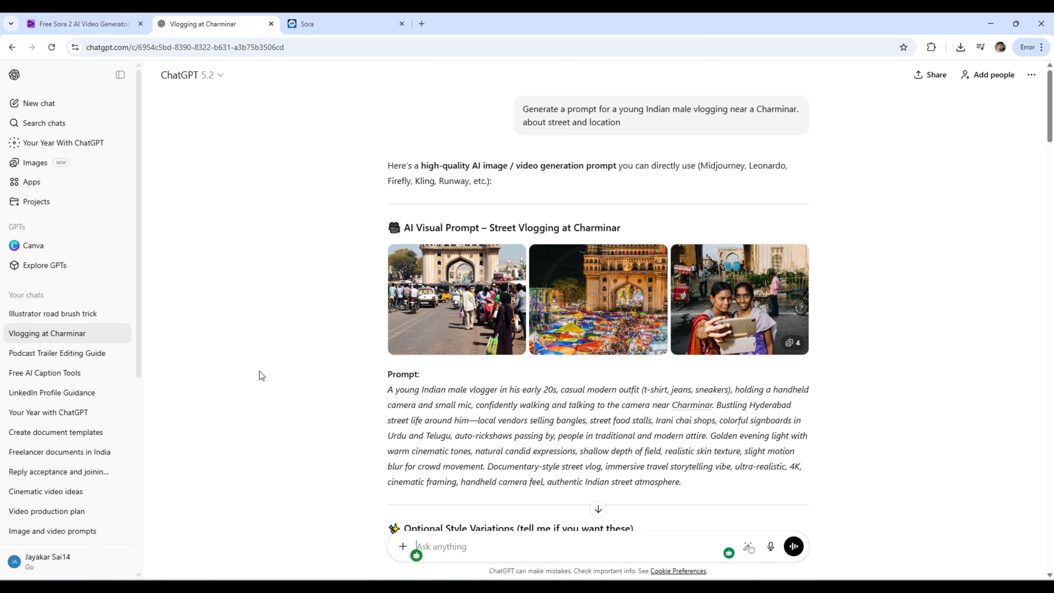
scroll(344, 394, down, 3)
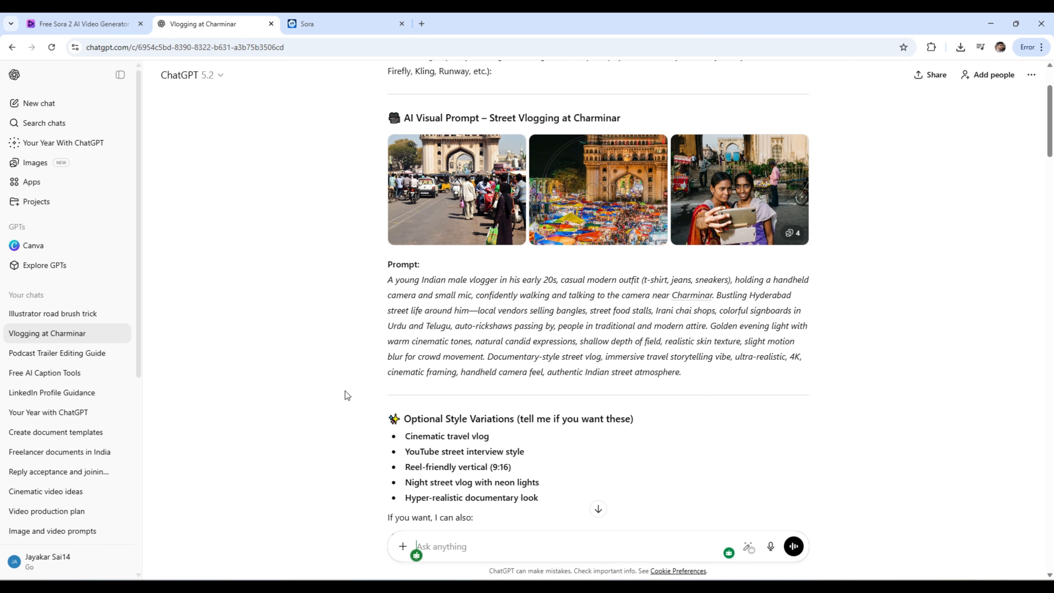
drag(390, 281, 740, 385)
key(ctrl+c)
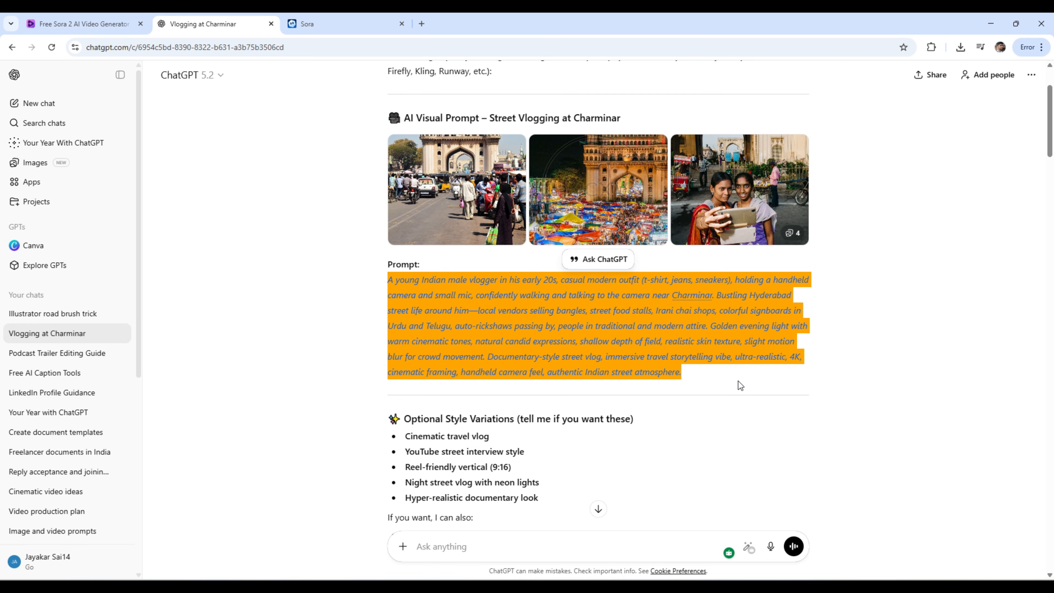
click(58, 19)
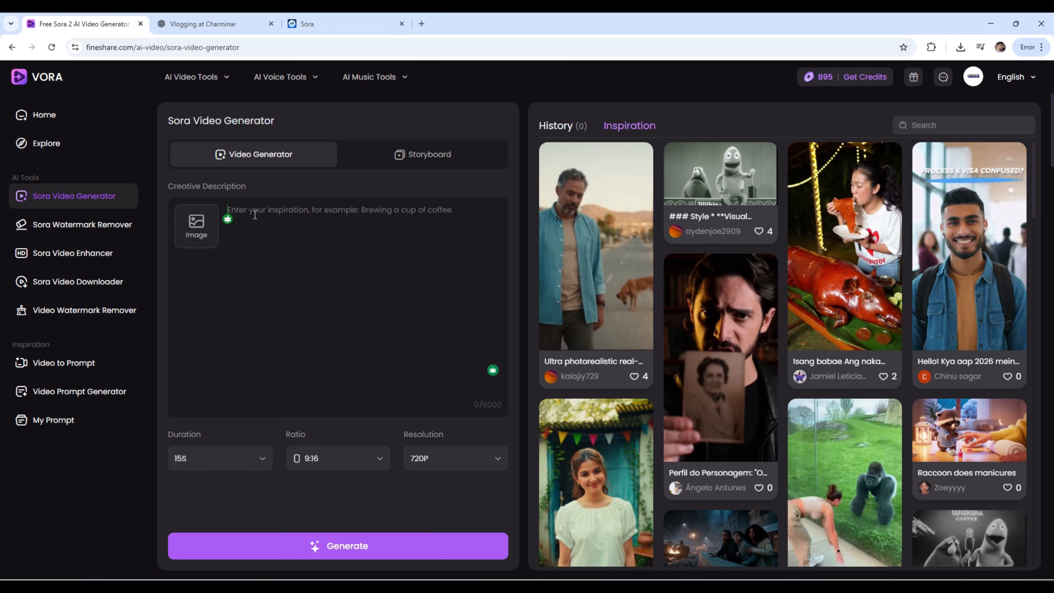
key(ctrl+v)
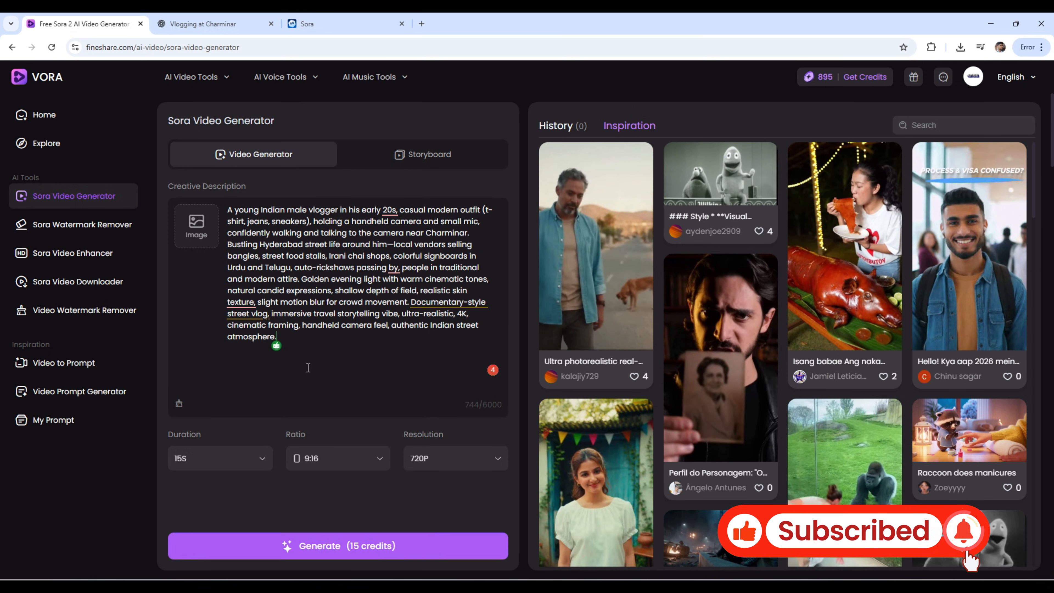
Set the video duration to 25S and look through the available resolution options
click(258, 464)
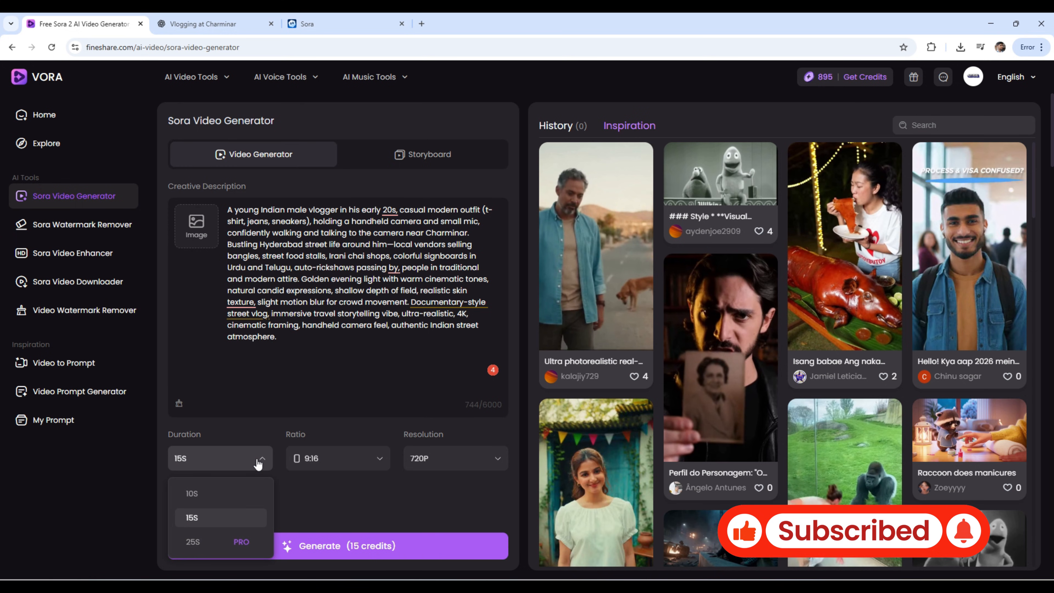
click(209, 542)
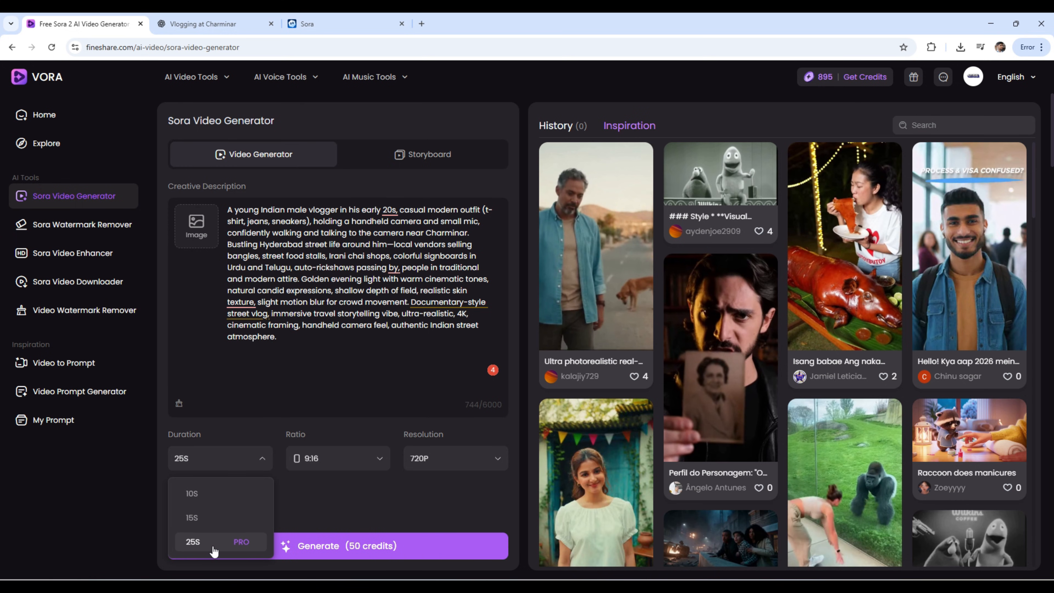
click(255, 463)
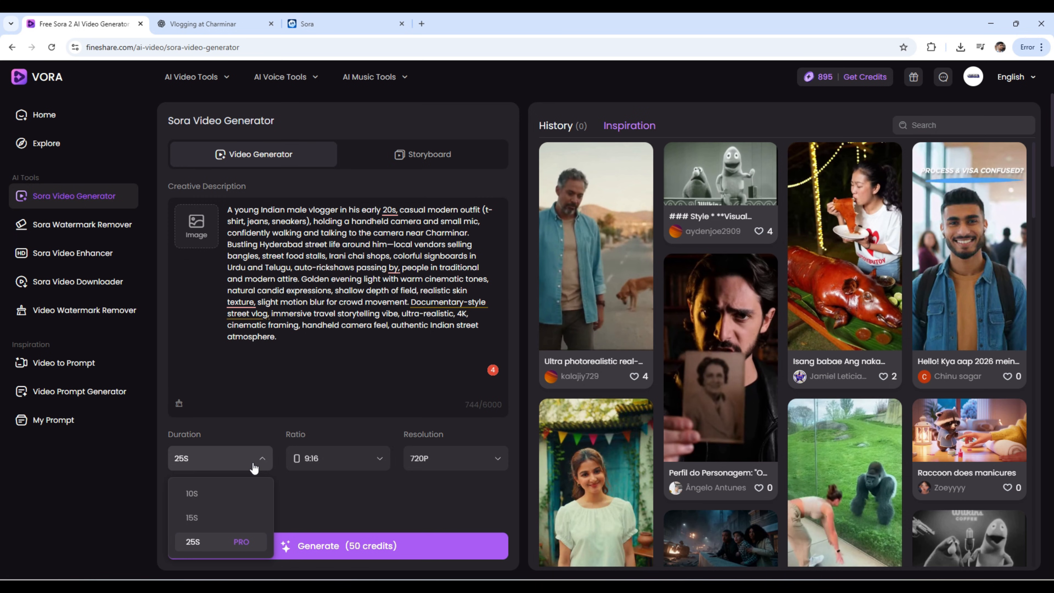
click(313, 510)
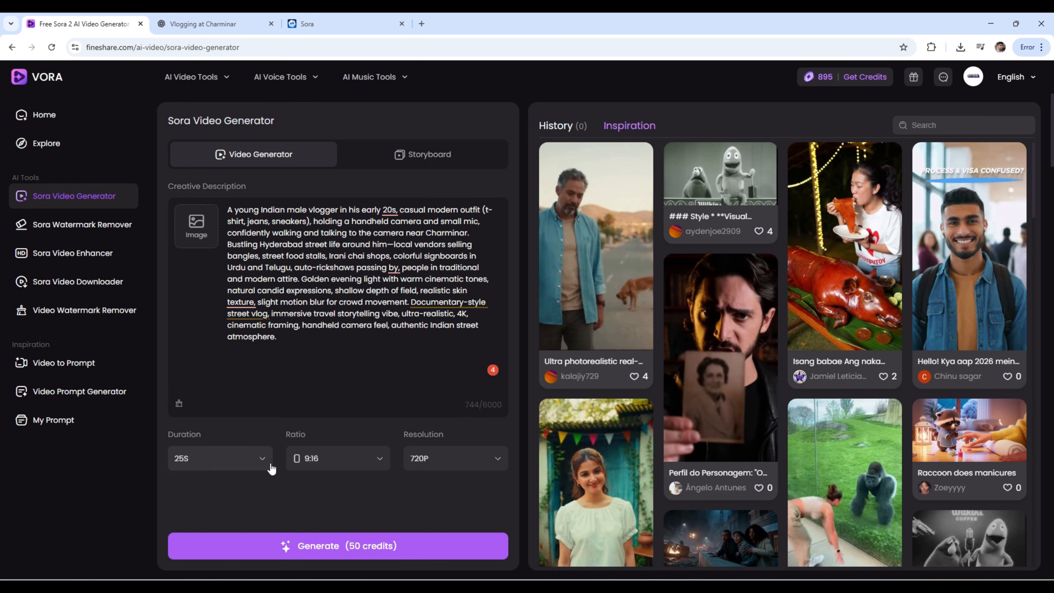
click(465, 471)
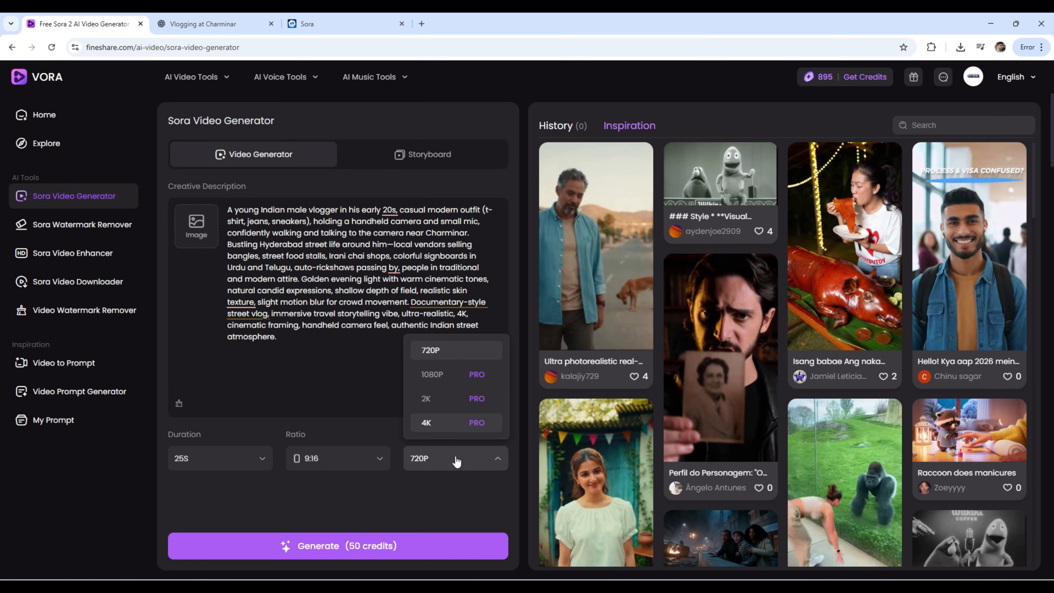
click(445, 493)
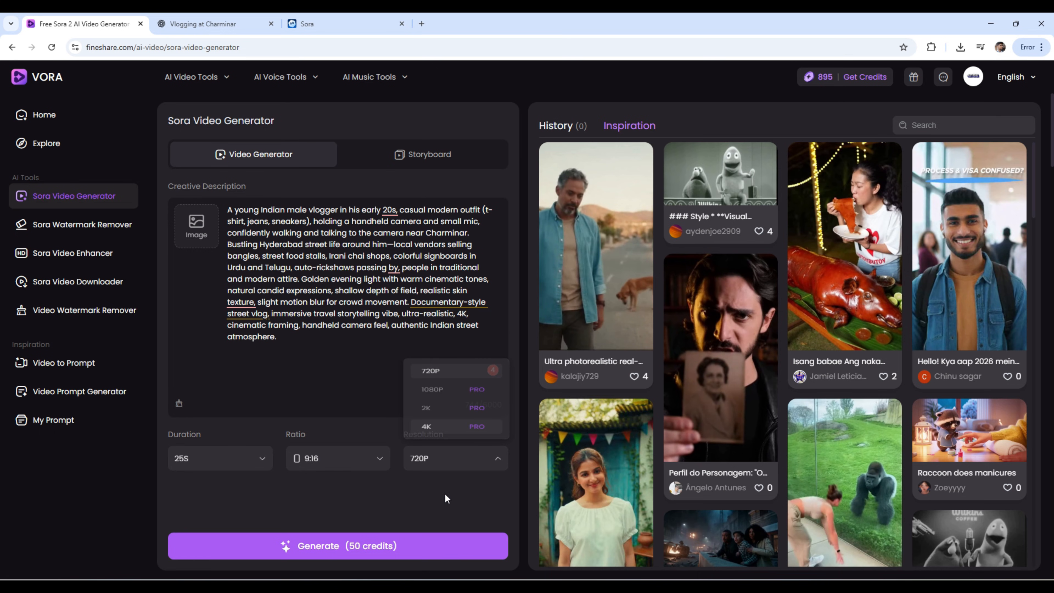
Set the duration to 15S and generate the Charminar vlog video at 9:16 and 720P, closing its preview when done
click(226, 461)
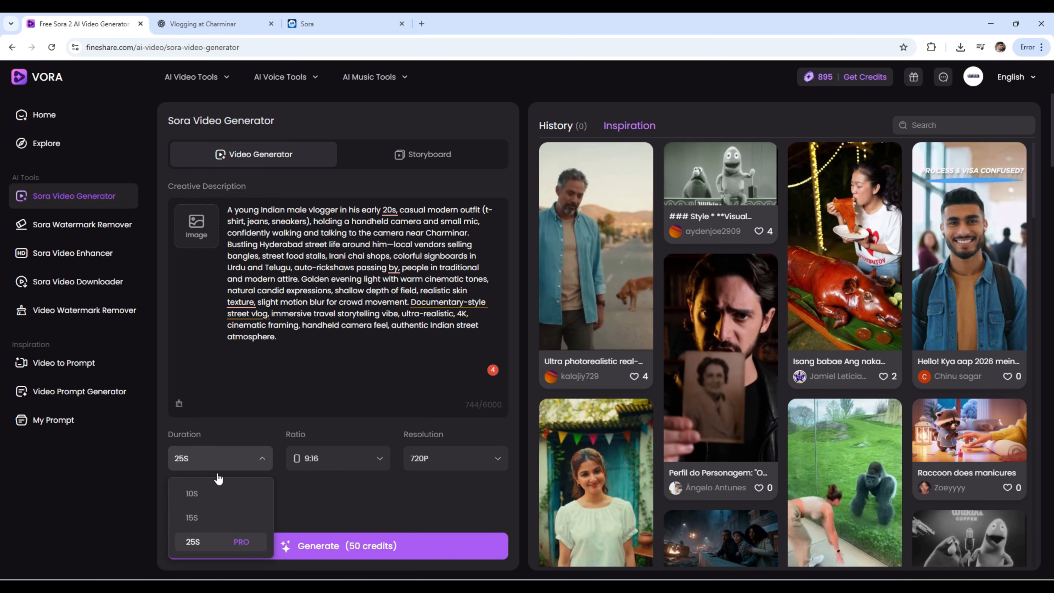
click(206, 519)
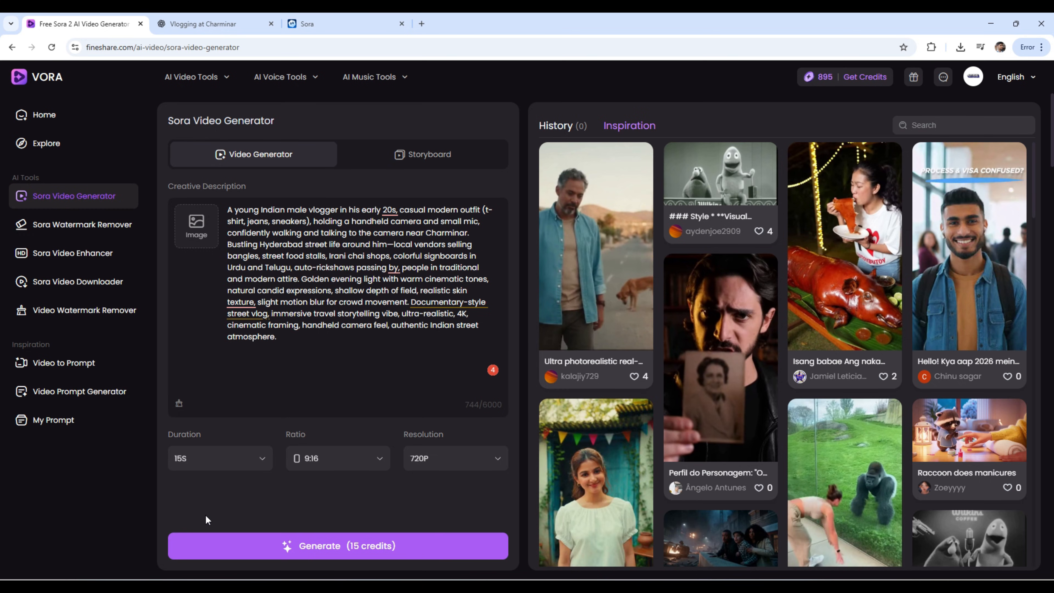
click(223, 550)
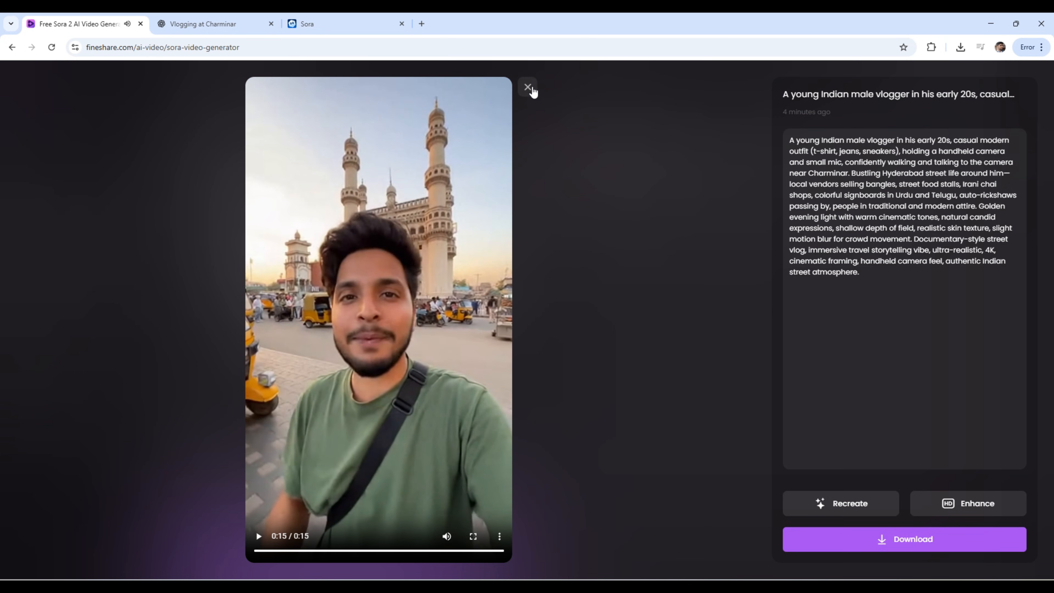
click(530, 88)
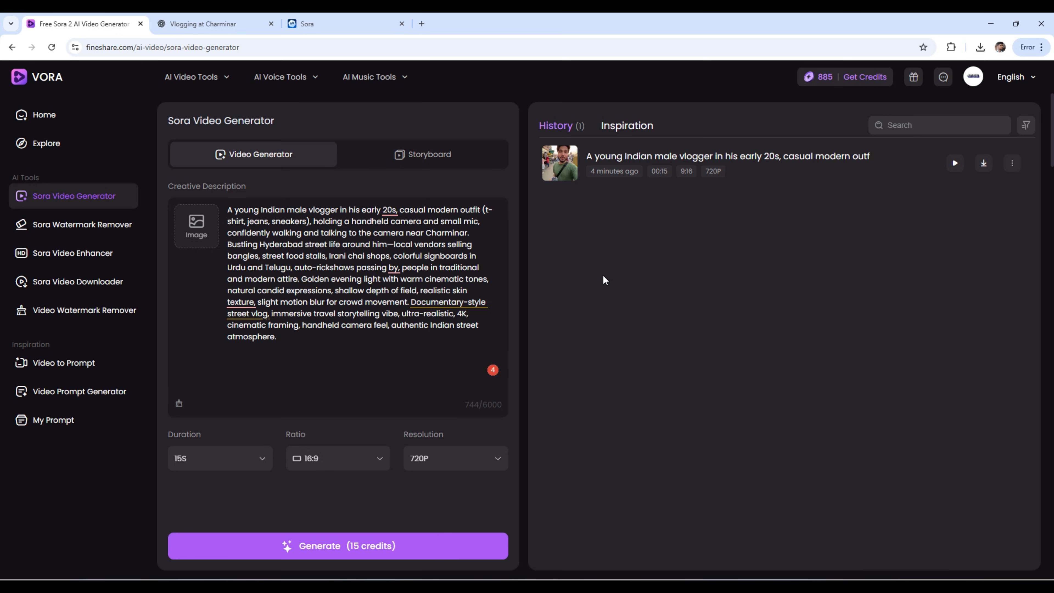
Check the resolution options and generate a 16:9 version of the Charminar vlog video at 15S and 720P, closing its preview when done
click(497, 464)
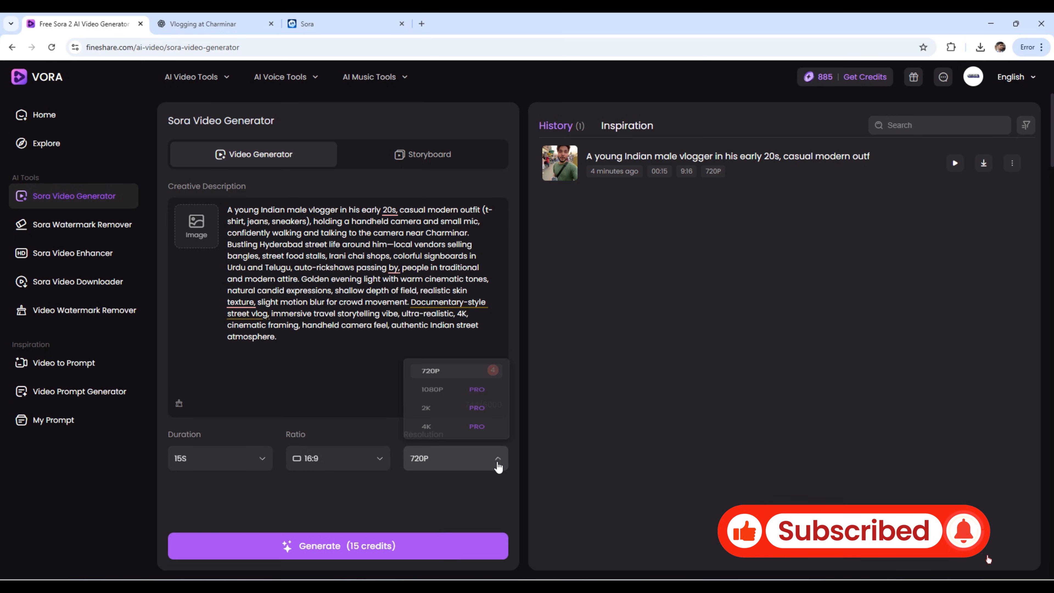
click(498, 465)
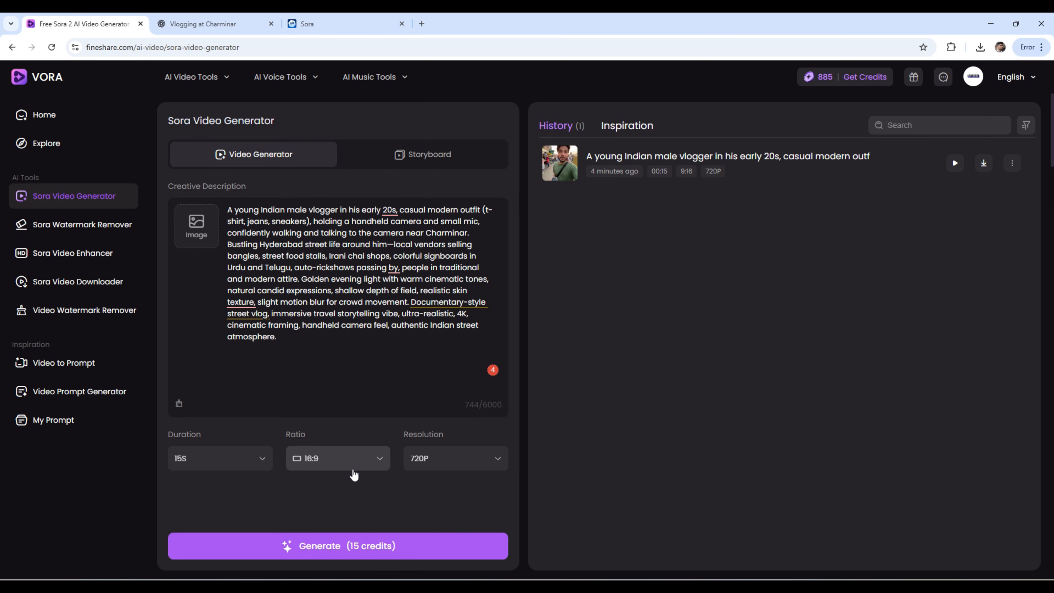
click(360, 548)
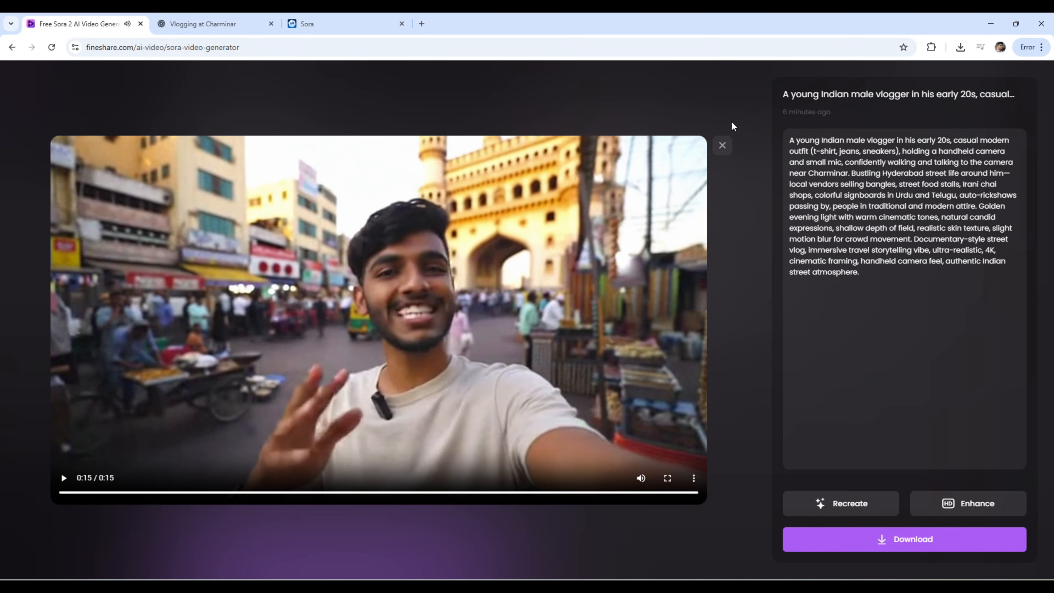
click(723, 145)
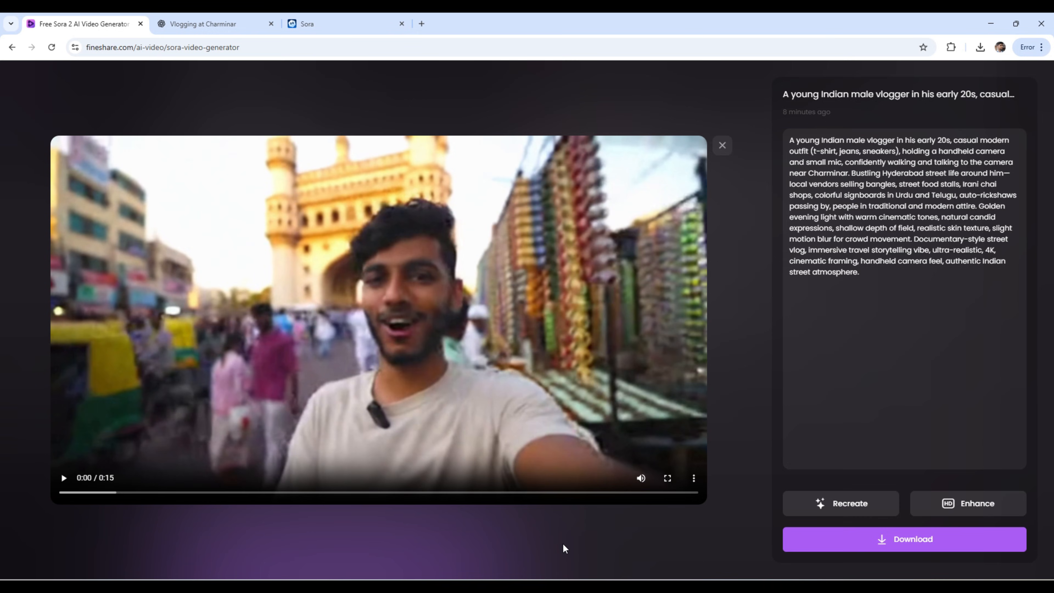
Compare the 2K and 4K enhancement options, enhance the widescreen Charminar video to 1080P, close its preview and open the Sora Video Enhancer
click(967, 503)
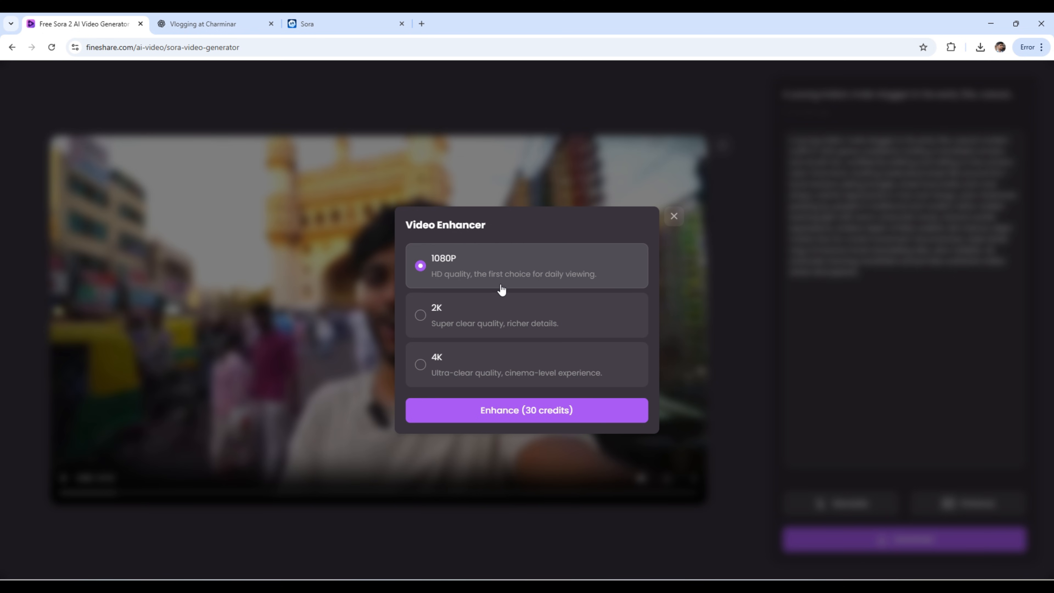
click(514, 316)
click(502, 358)
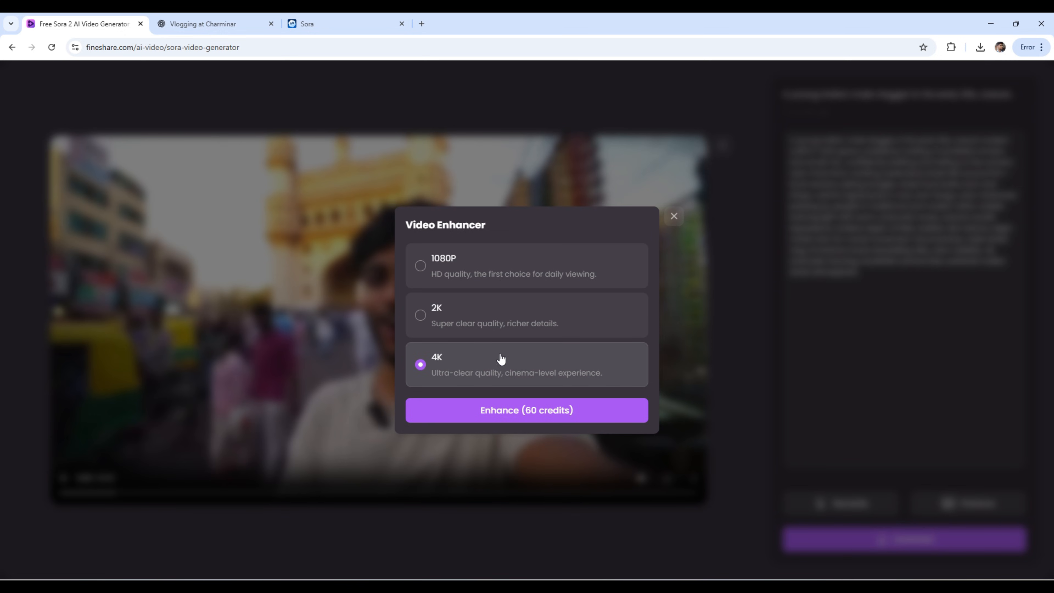
click(500, 266)
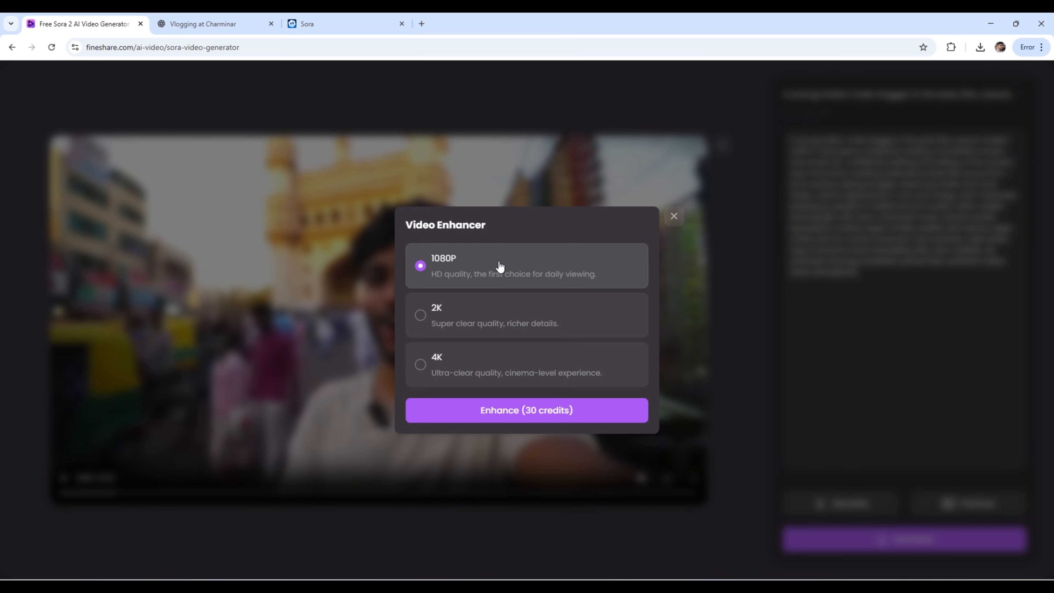
click(481, 411)
click(675, 217)
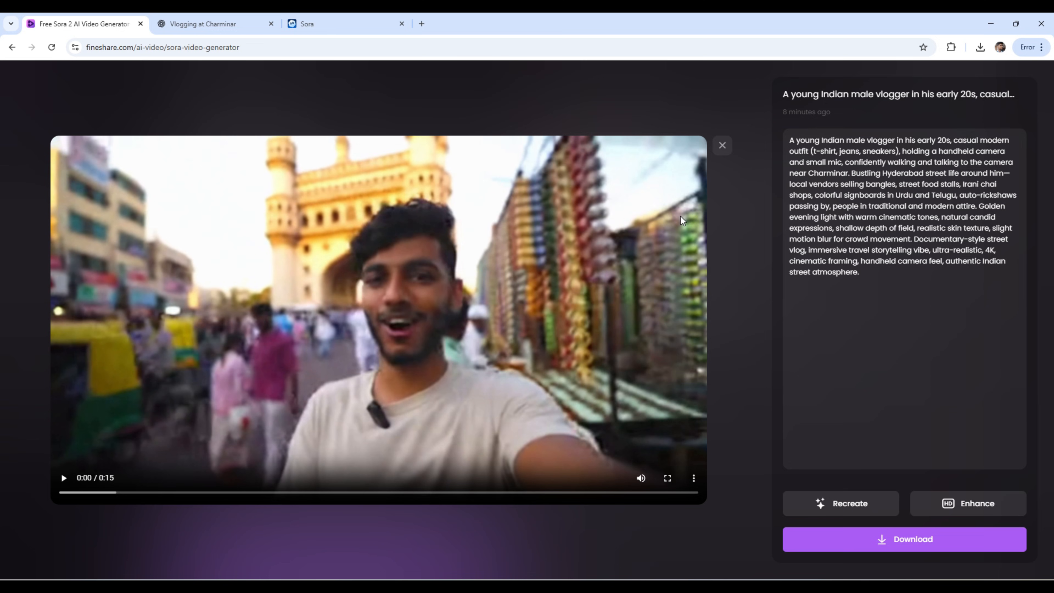
click(722, 145)
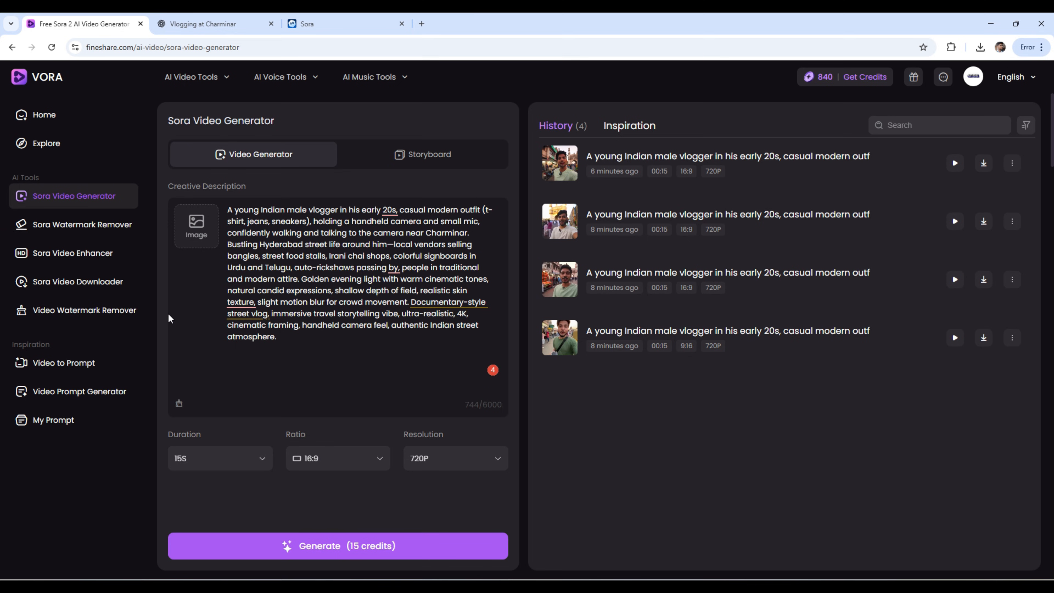
click(97, 267)
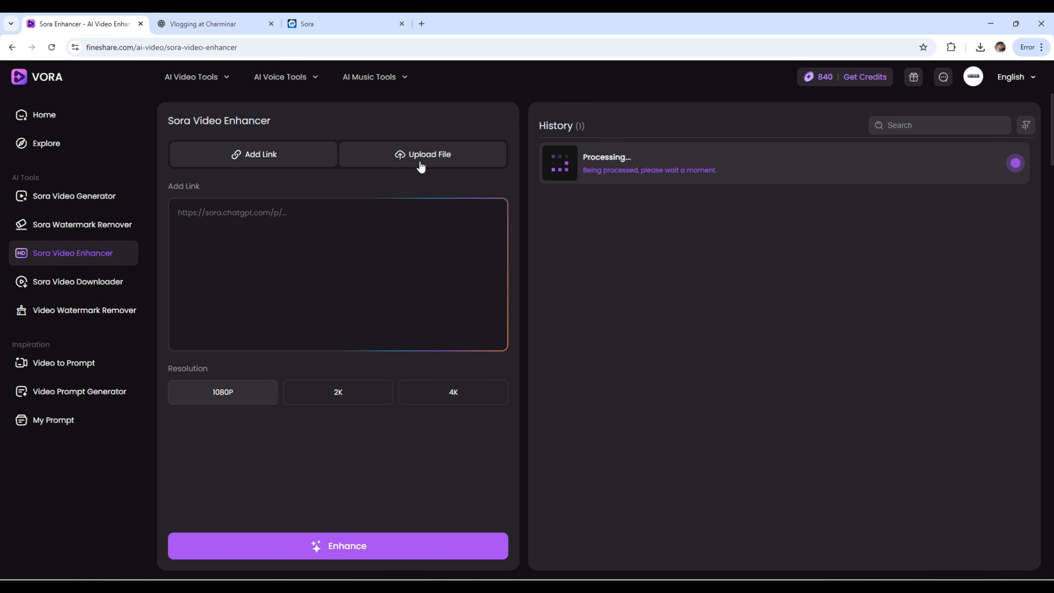
Switch to the Sora site, browse the explore videos and open the beach clip of a woman and a child with ice cream
click(334, 19)
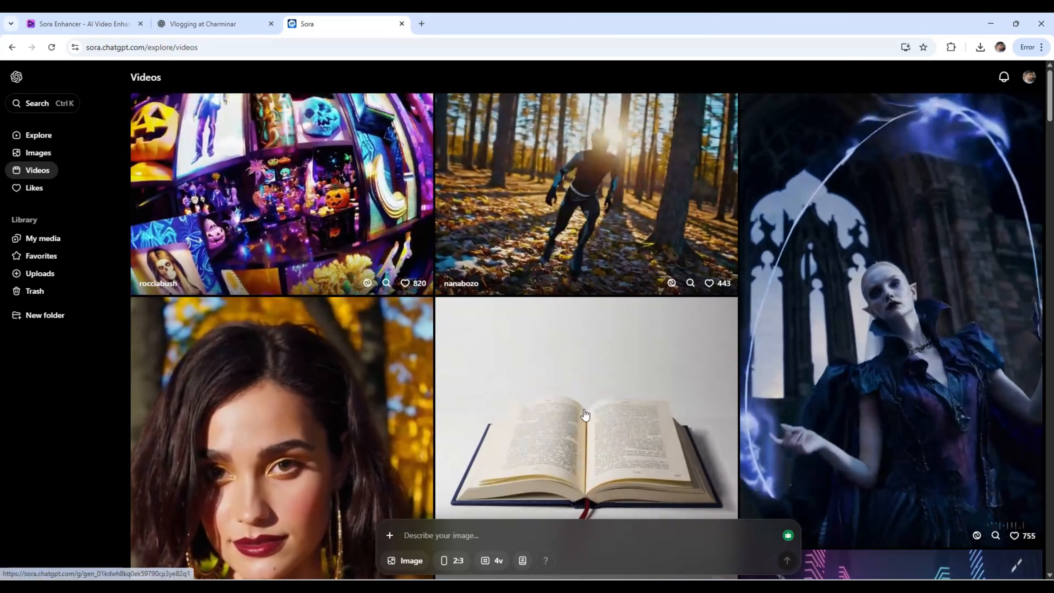
scroll(586, 414, down, 15)
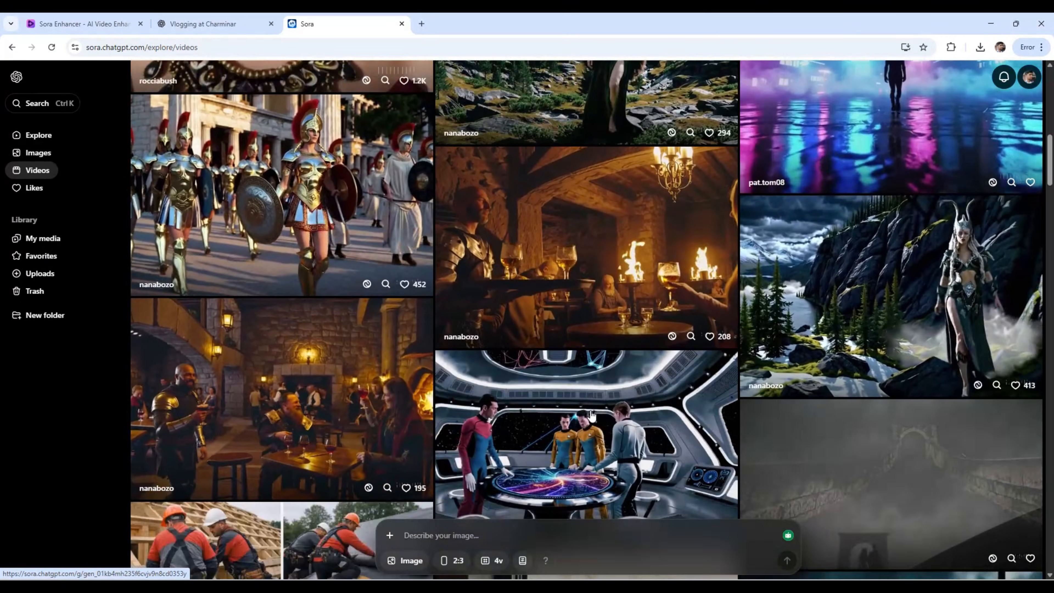
scroll(592, 415, down, 15)
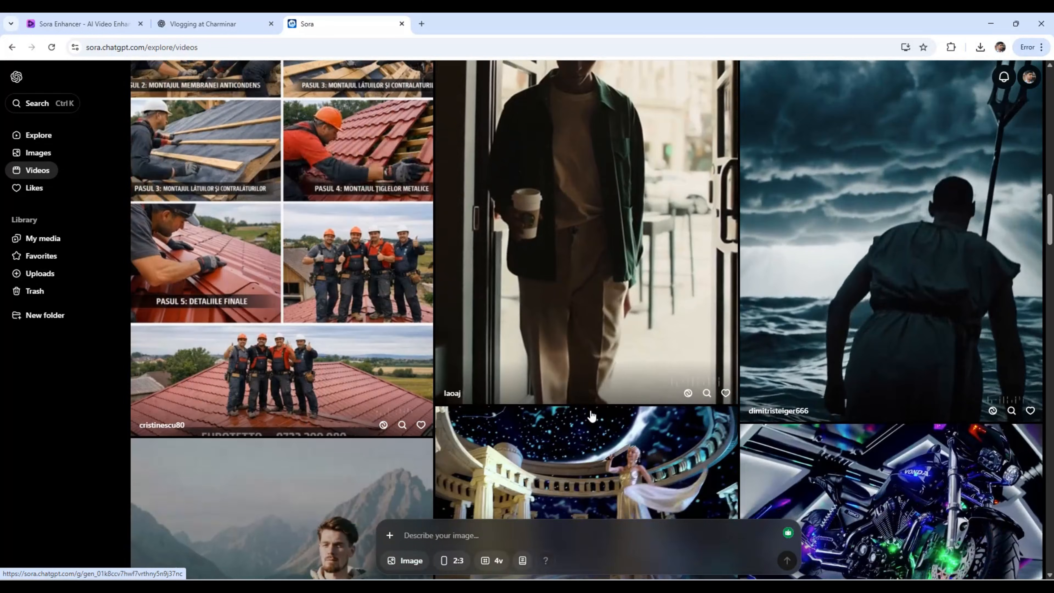
scroll(591, 416, down, 15)
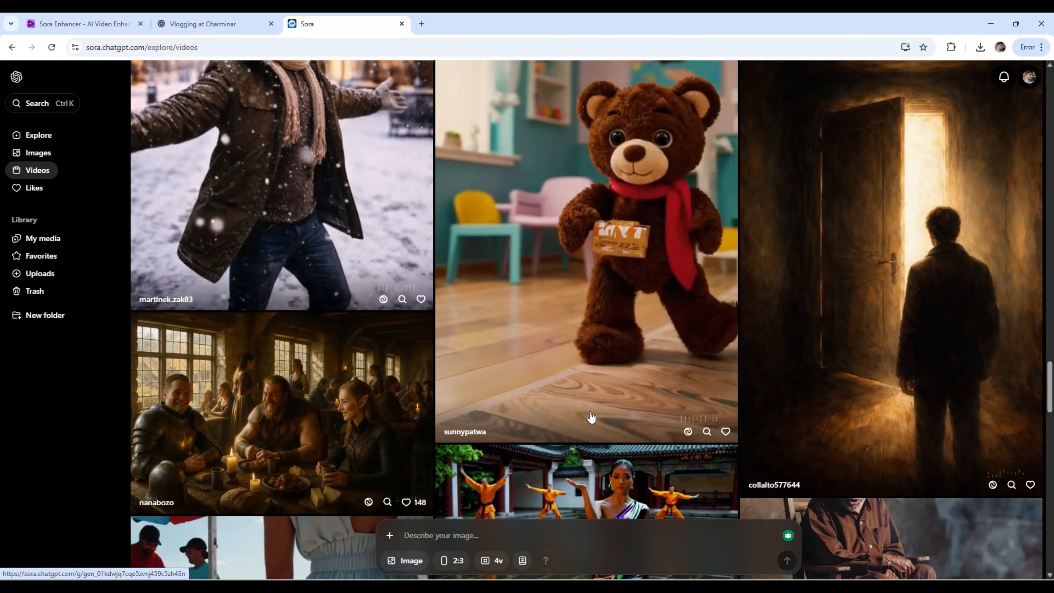
scroll(592, 417, down, 15)
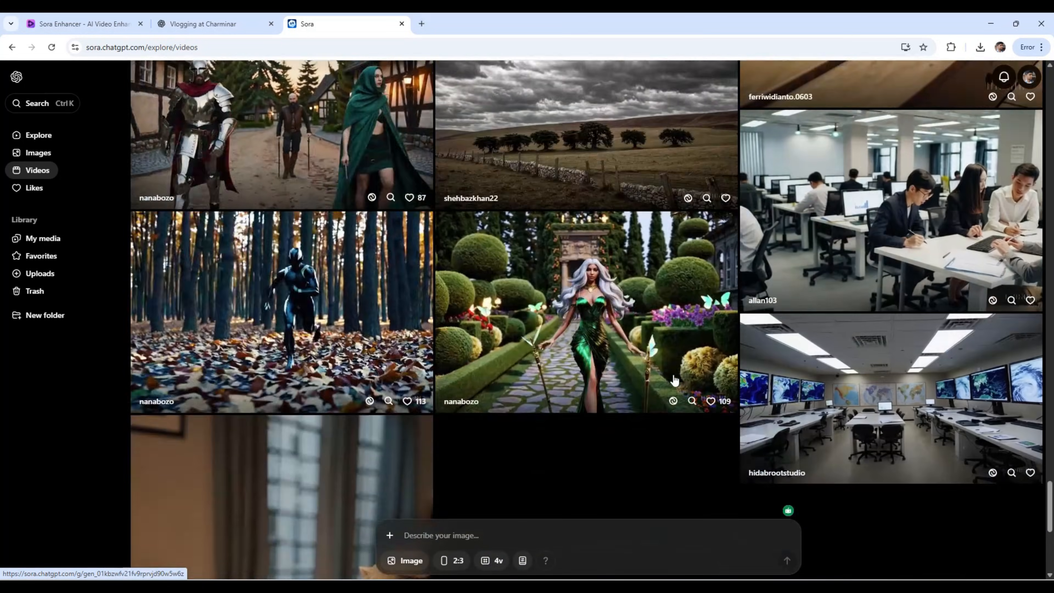
scroll(674, 380, down, 15)
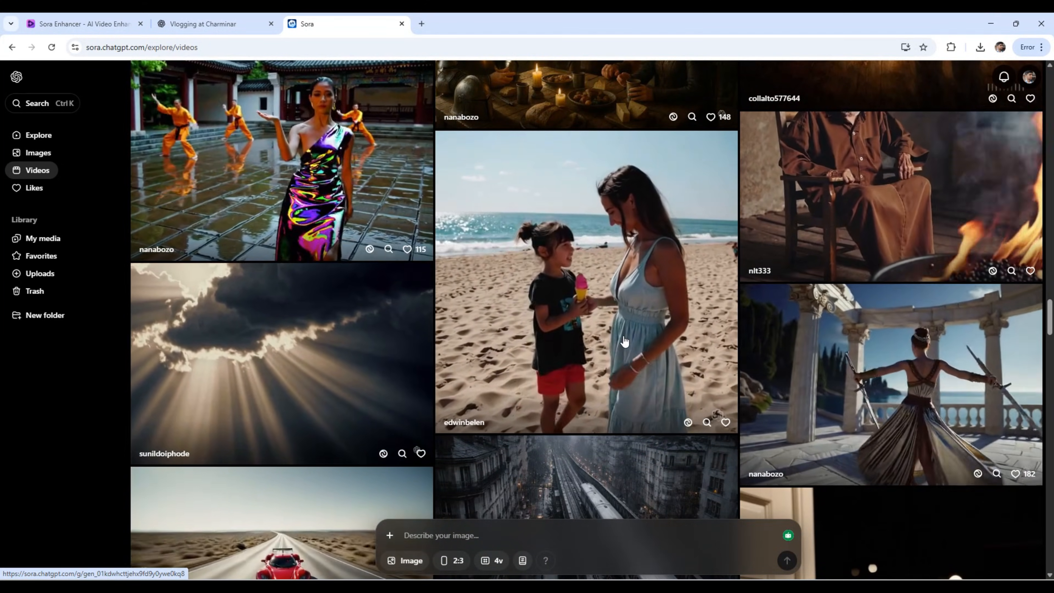
click(624, 341)
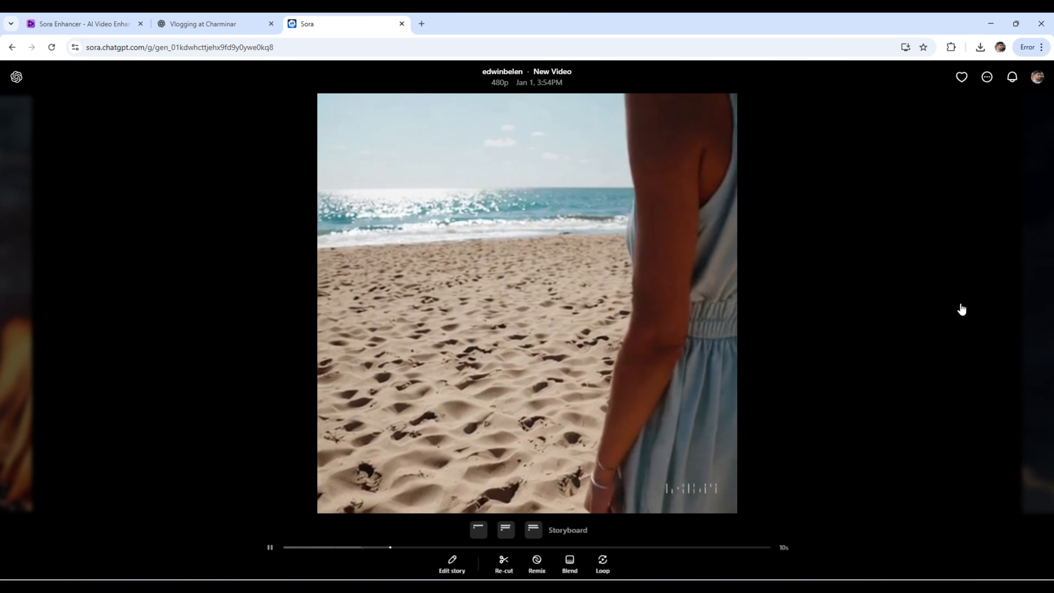
Save the beach ice cream clip as an MP4 file in the Downloads folder and close its viewer
click(990, 80)
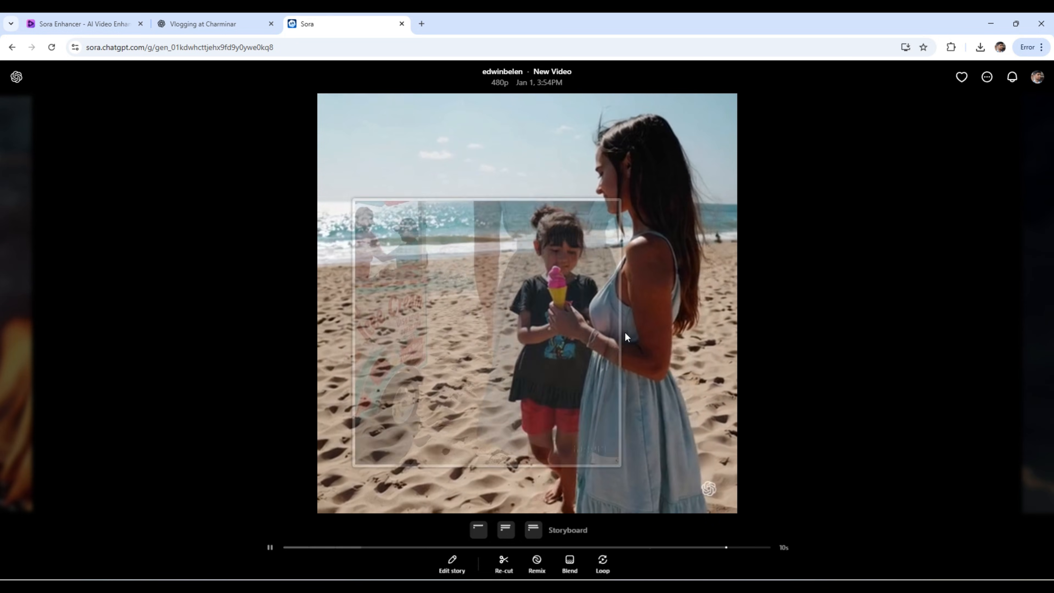
right_click(722, 305)
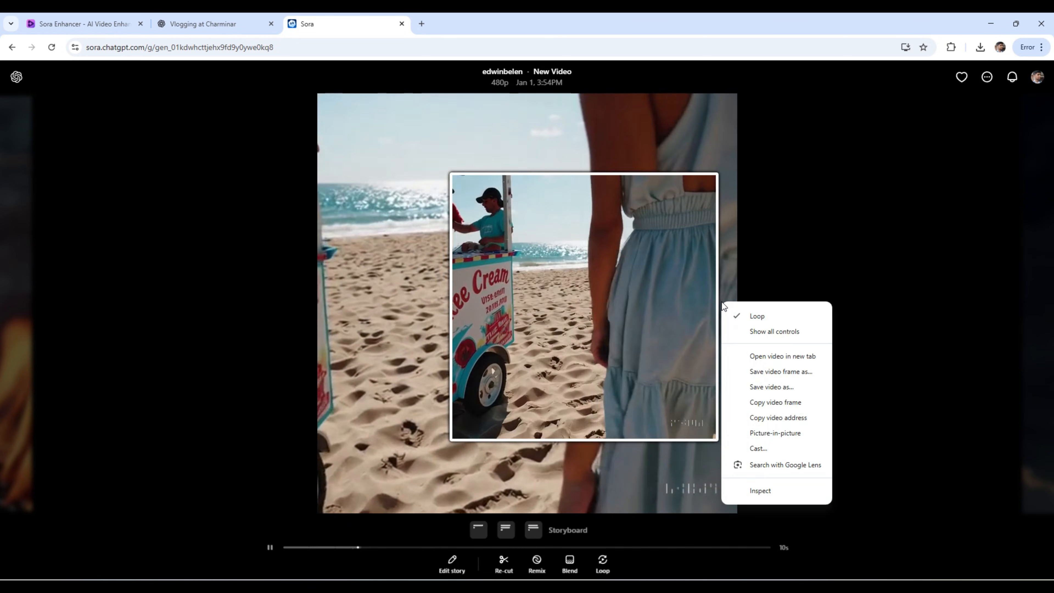
click(769, 387)
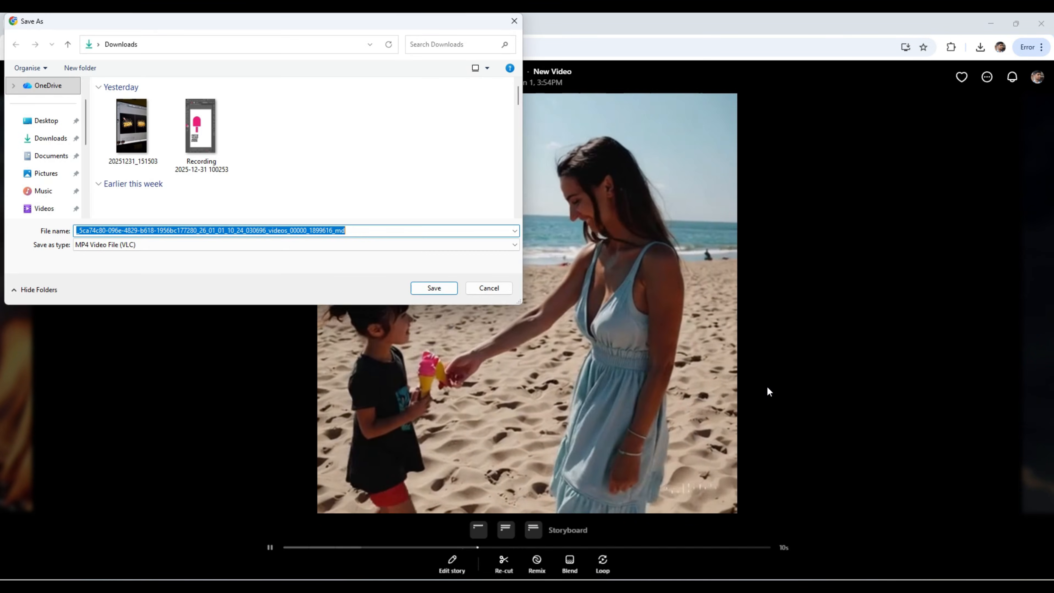
click(426, 290)
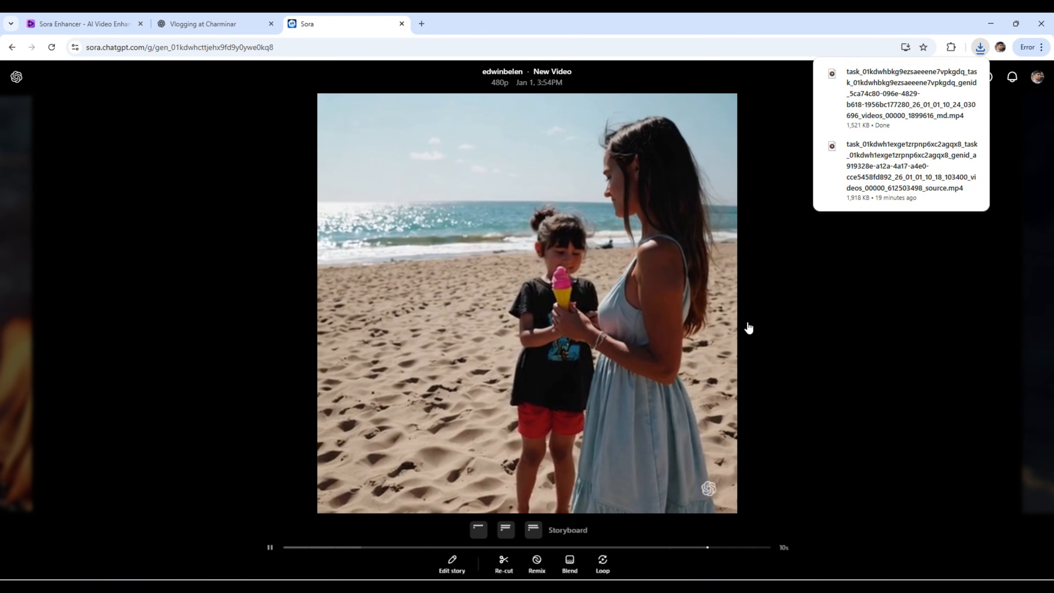
click(784, 332)
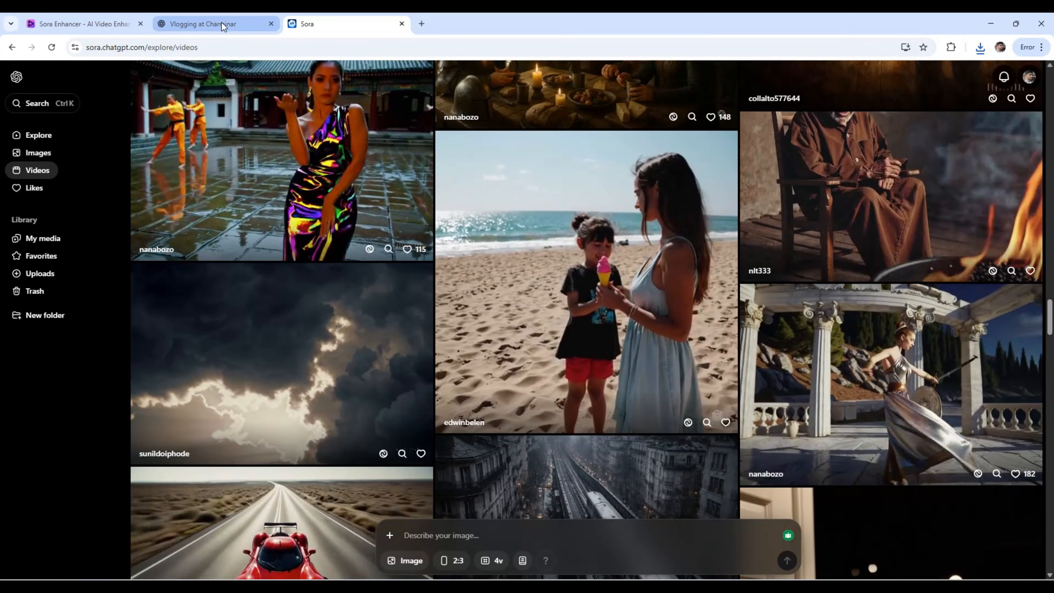
Switch to the Sora Video Enhancer and upload the beach ice cream clip from the Downloads folder
click(83, 23)
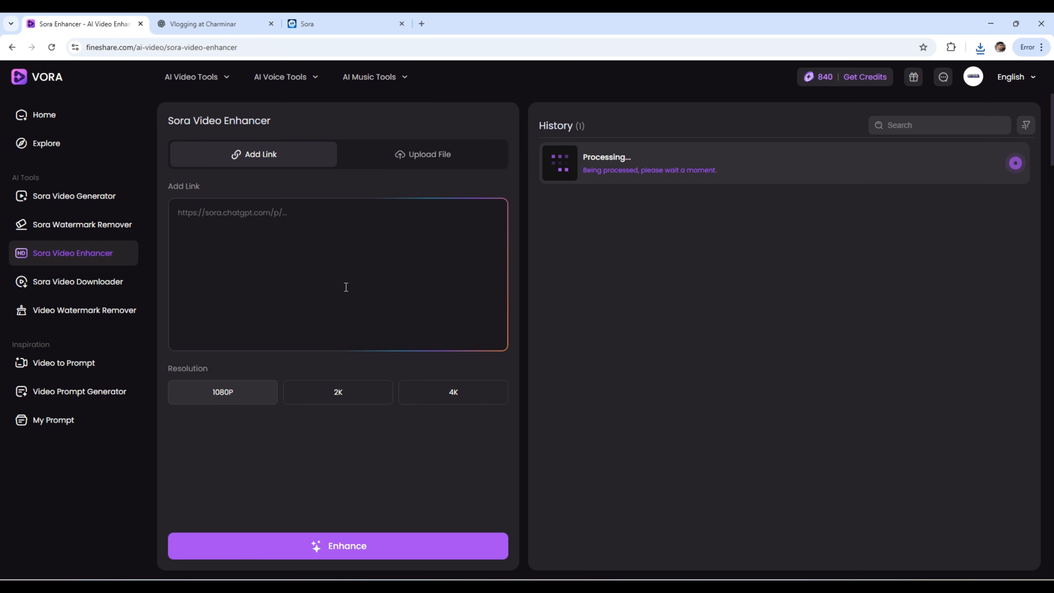
click(424, 168)
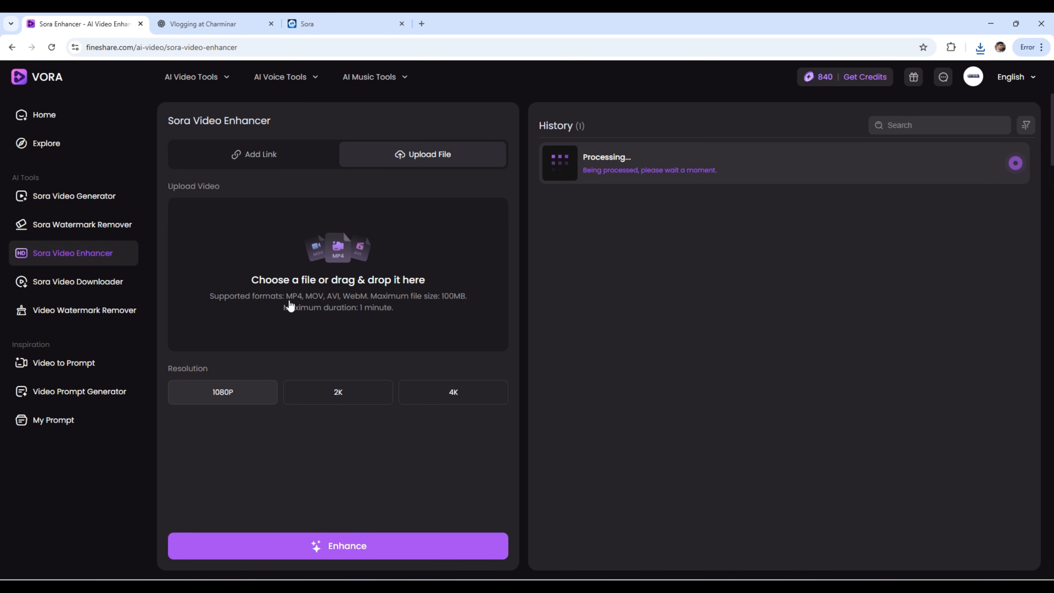
click(296, 279)
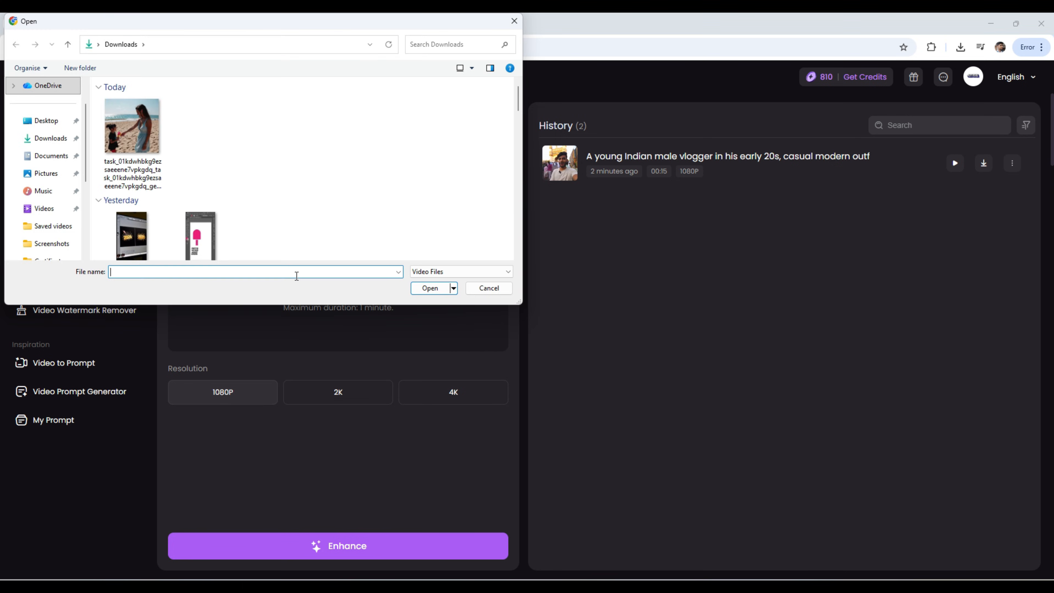
click(132, 127)
click(431, 288)
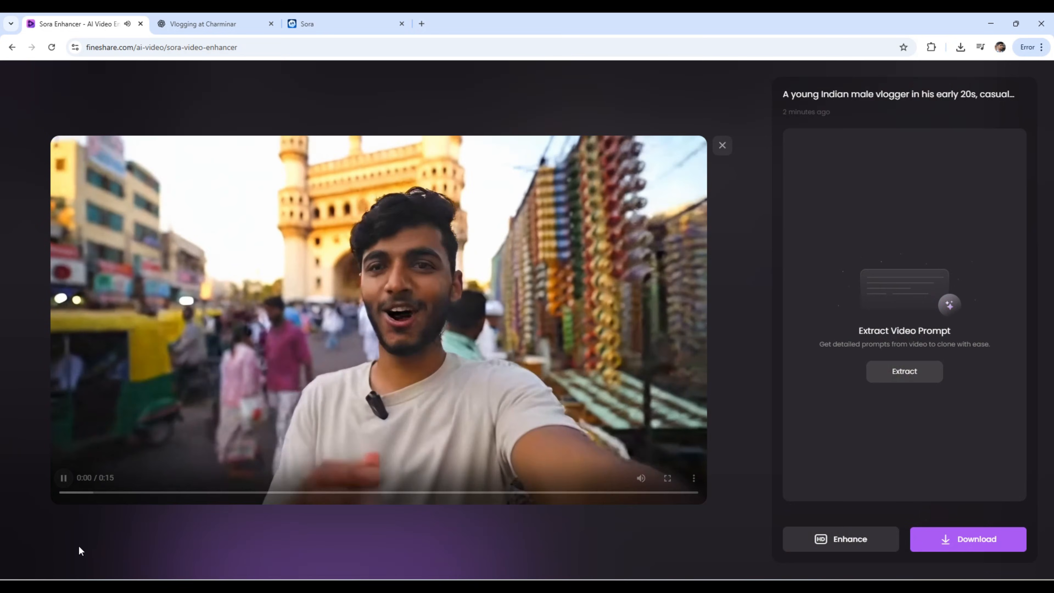
Review the 1080P enhanced Charminar video, pausing playback and closing its preview
click(70, 484)
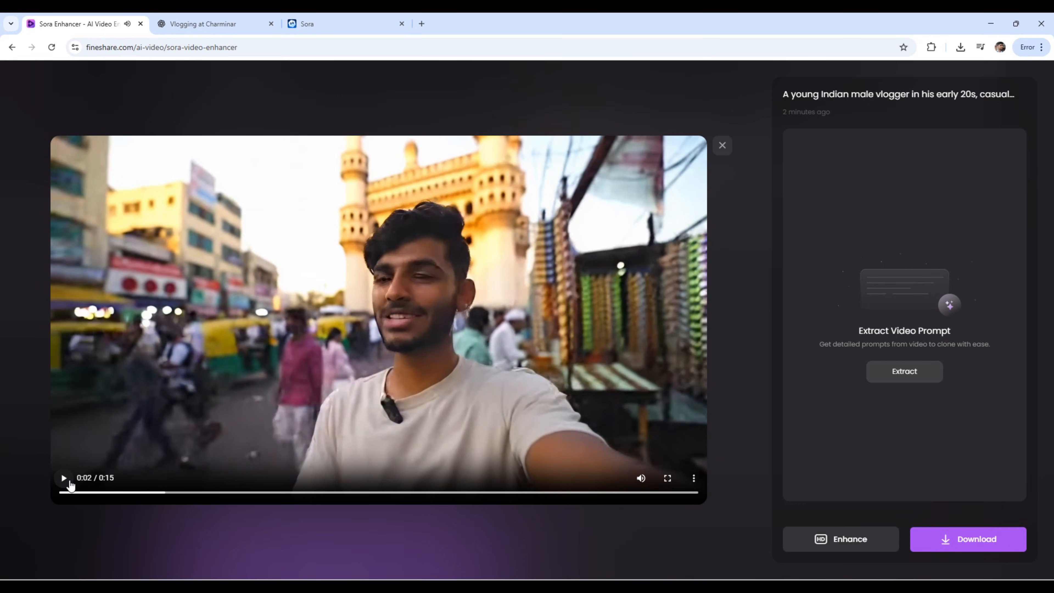
click(725, 149)
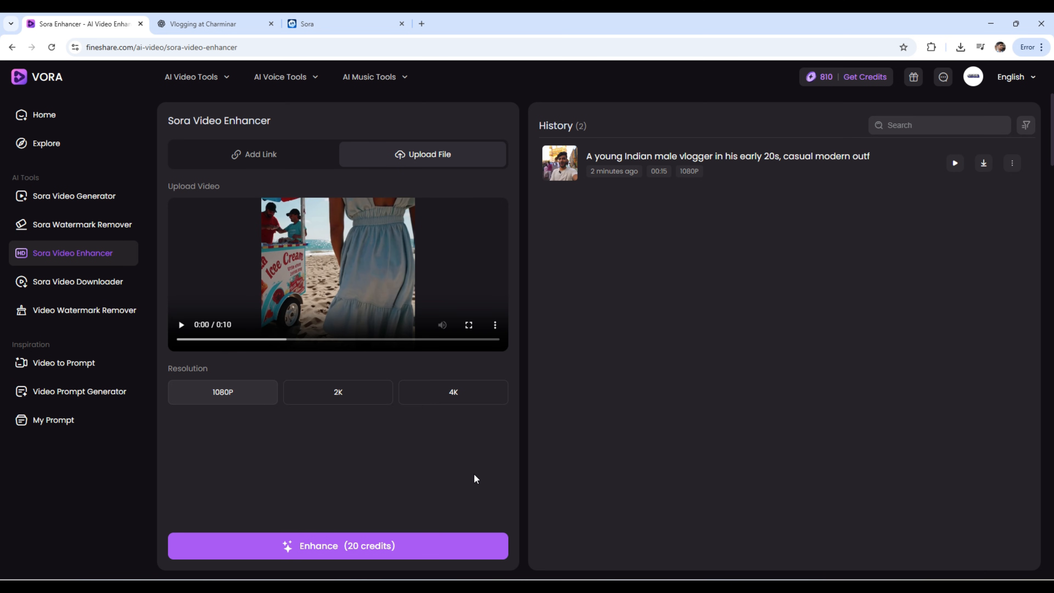
Return to the Sora Video Generator and clear the prefilled creative description about the man and the stray dog
click(93, 198)
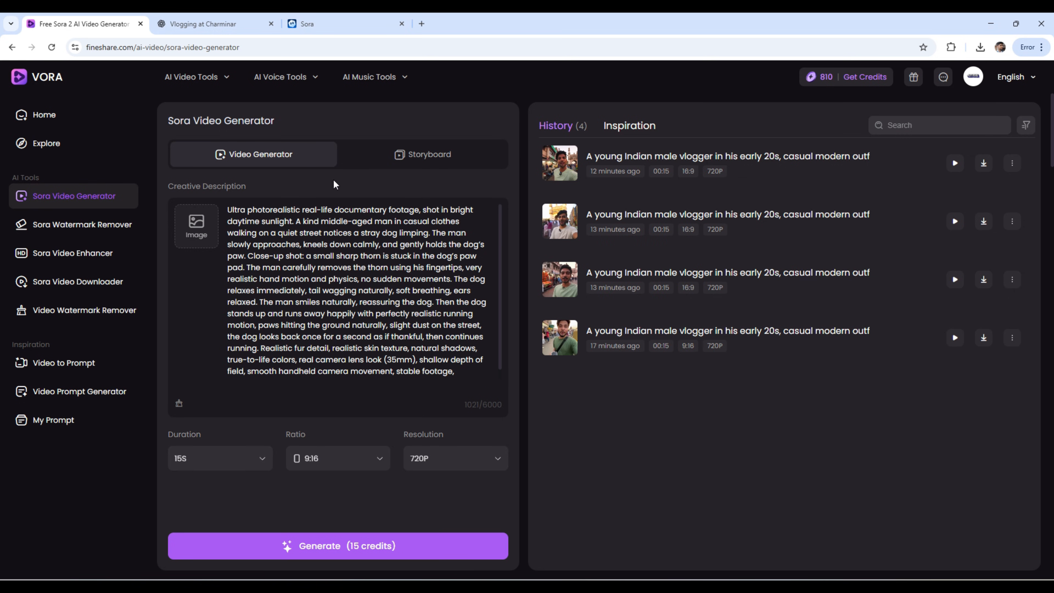
click(471, 34)
drag(467, 375, 199, 333)
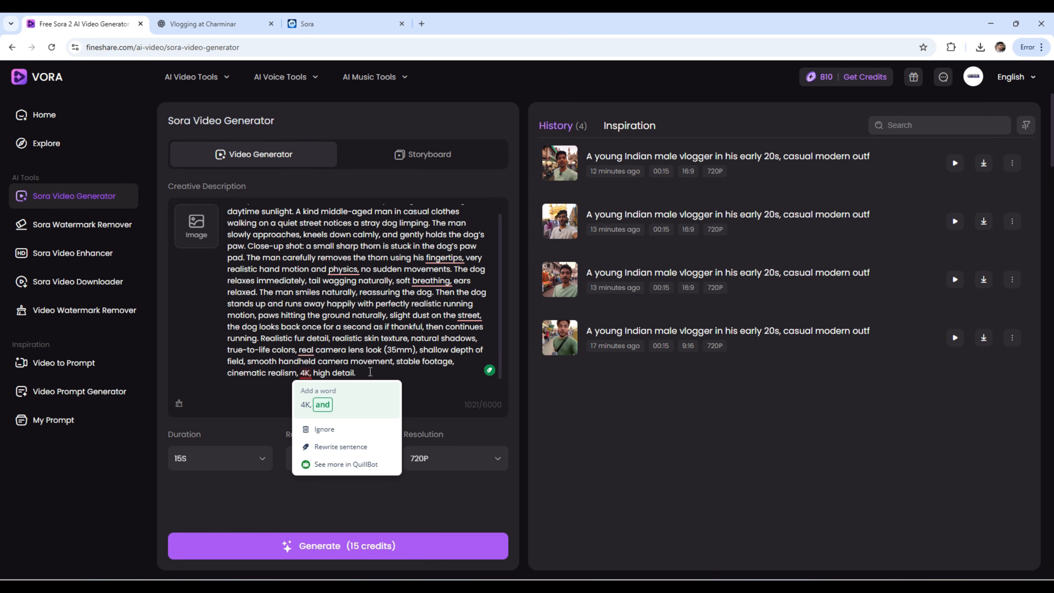
drag(456, 362, 175, 198)
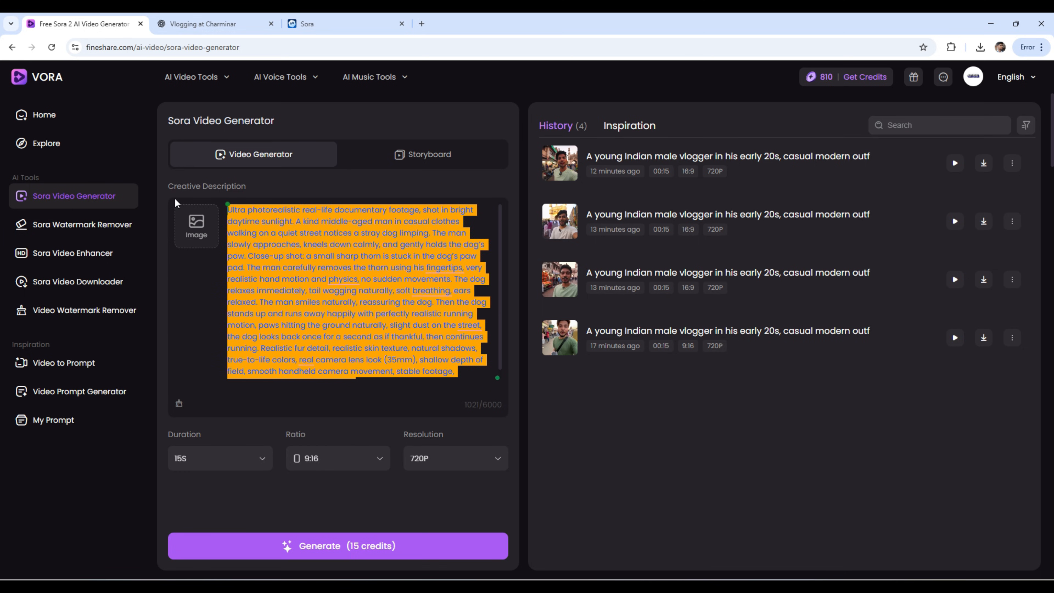
key(BackSpace)
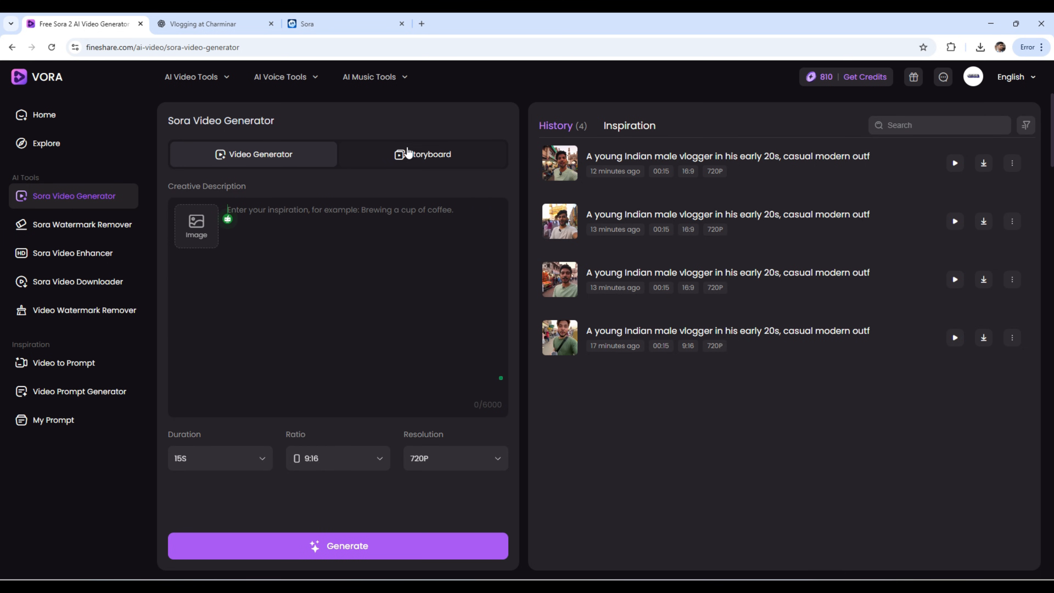
Switch the generator to Storyboard mode and fill Scene 1 with the Mumbai street prompt, mood and camera lines copied from the ChatGPT storyboard
click(416, 157)
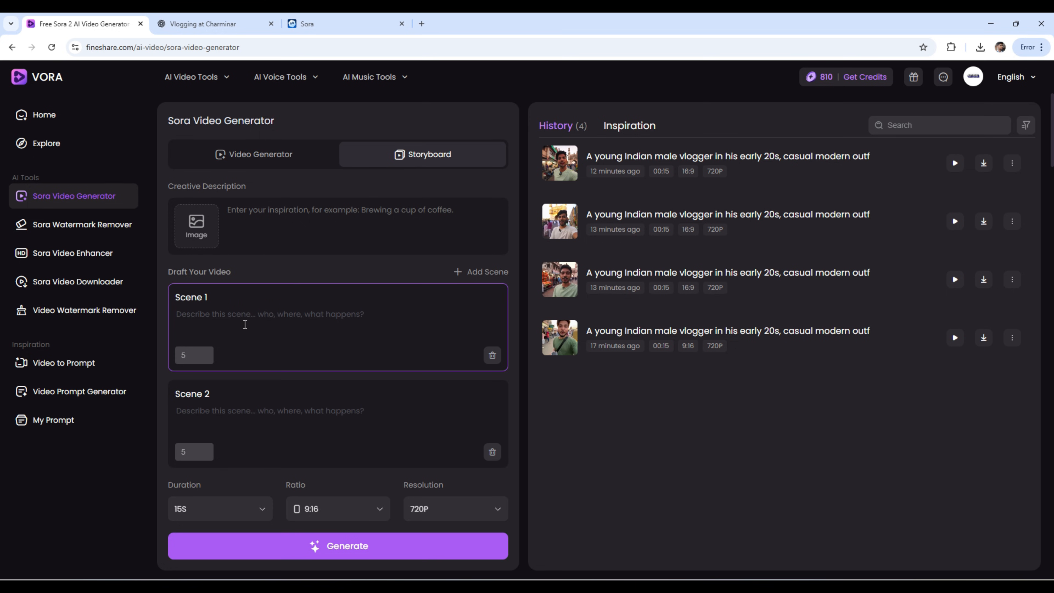
scroll(245, 324, down, 2)
scroll(248, 327, up, 2)
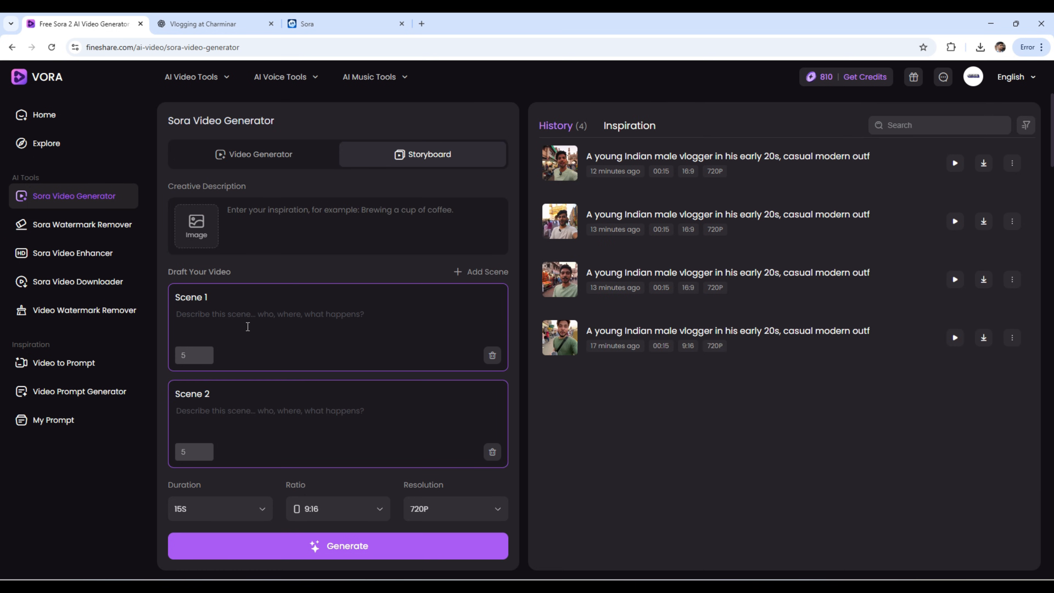
click(248, 326)
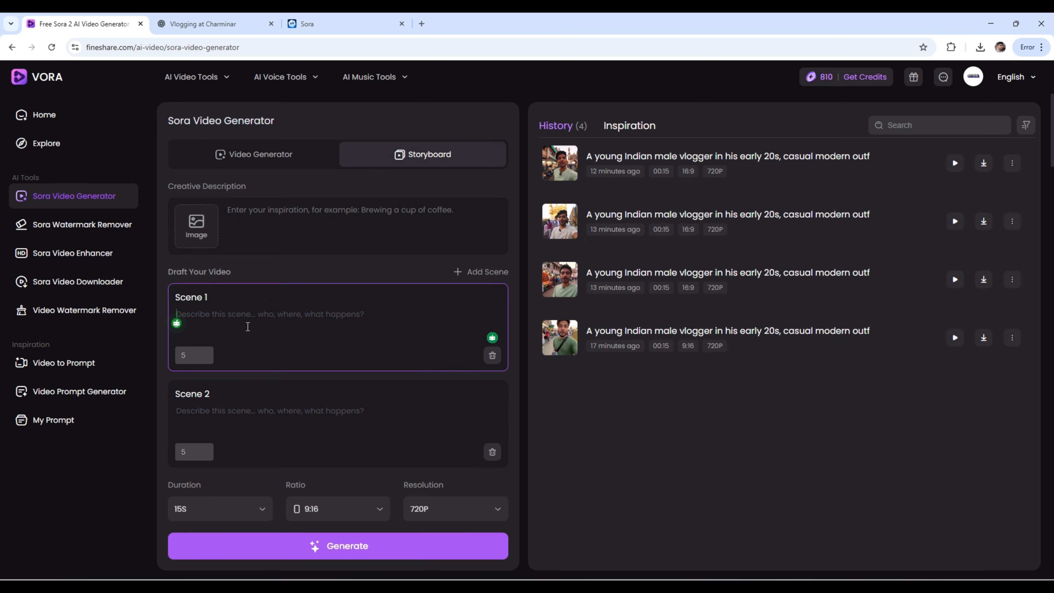
click(227, 25)
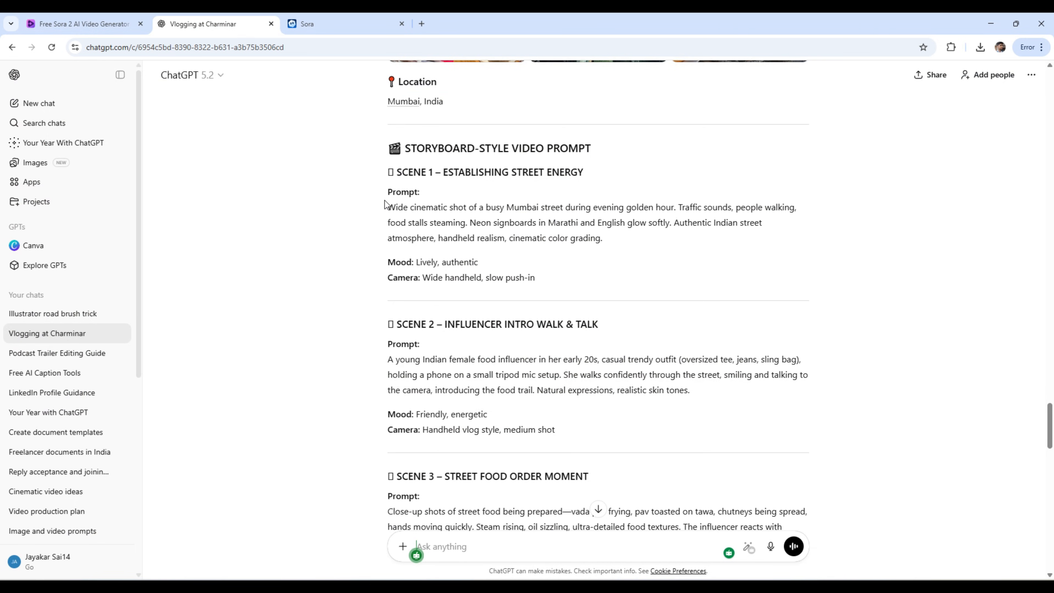
drag(387, 207, 577, 287)
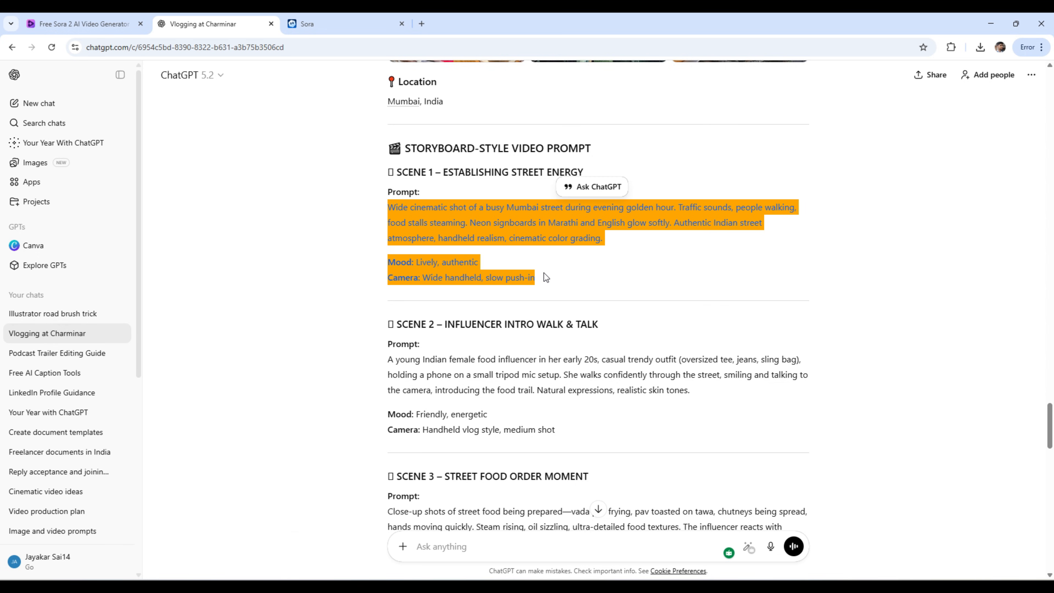
click(87, 29)
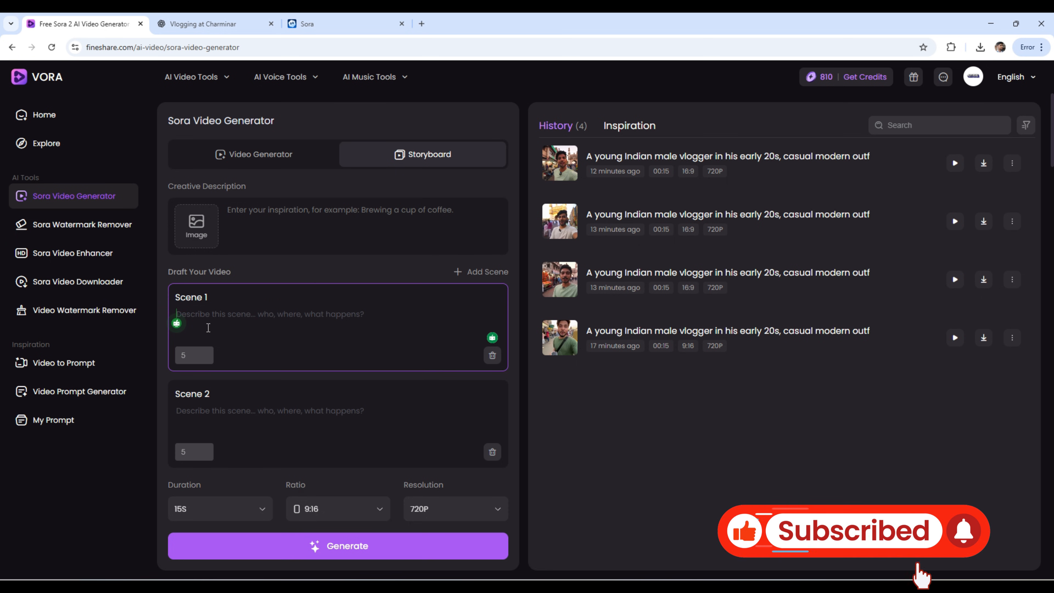
key(ctrl+v)
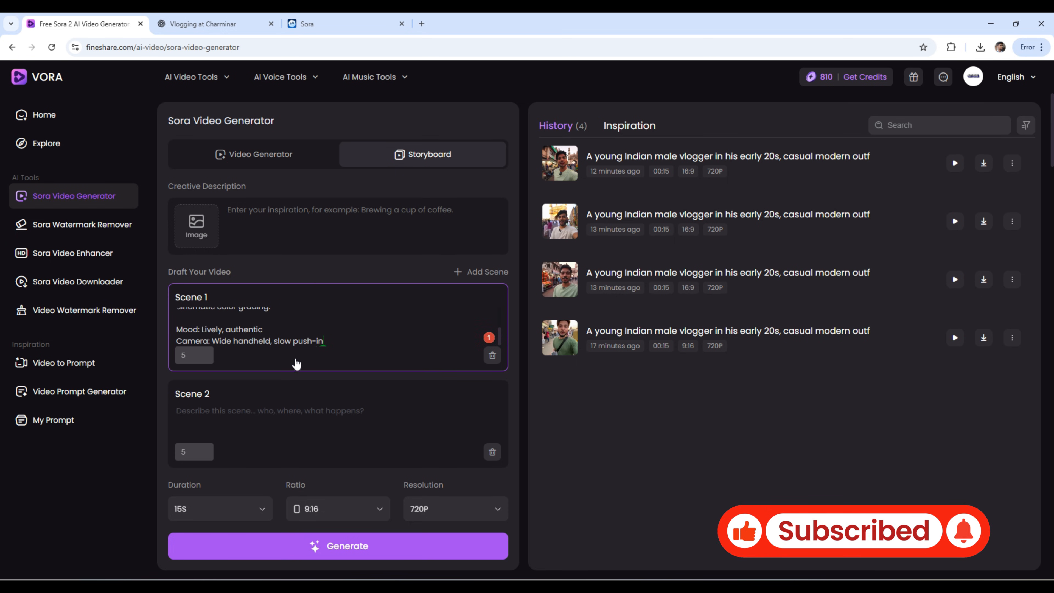
scroll(307, 332, up, 3)
scroll(312, 332, down, 3)
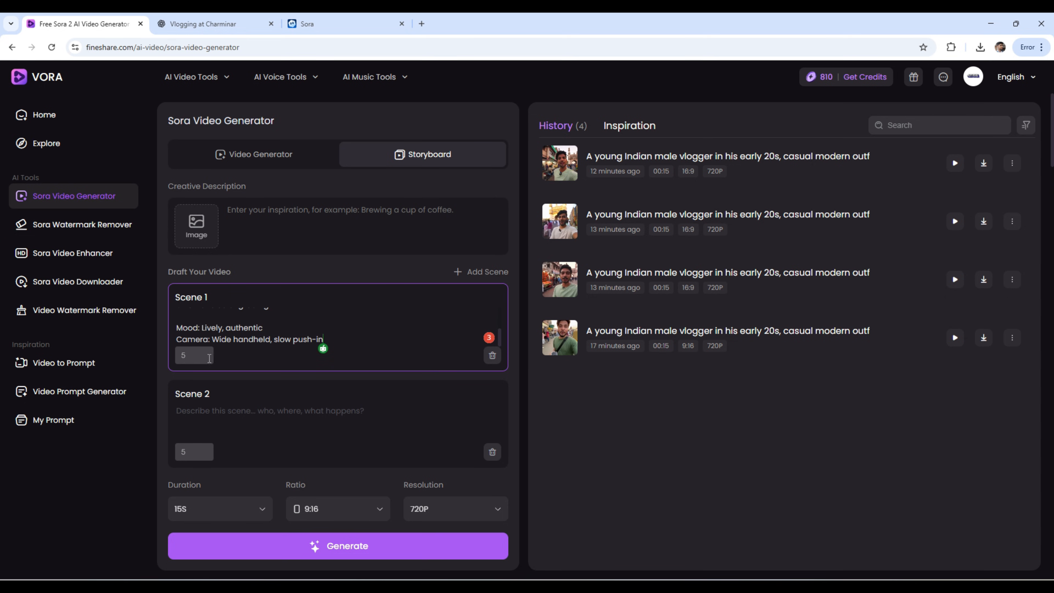
click(203, 358)
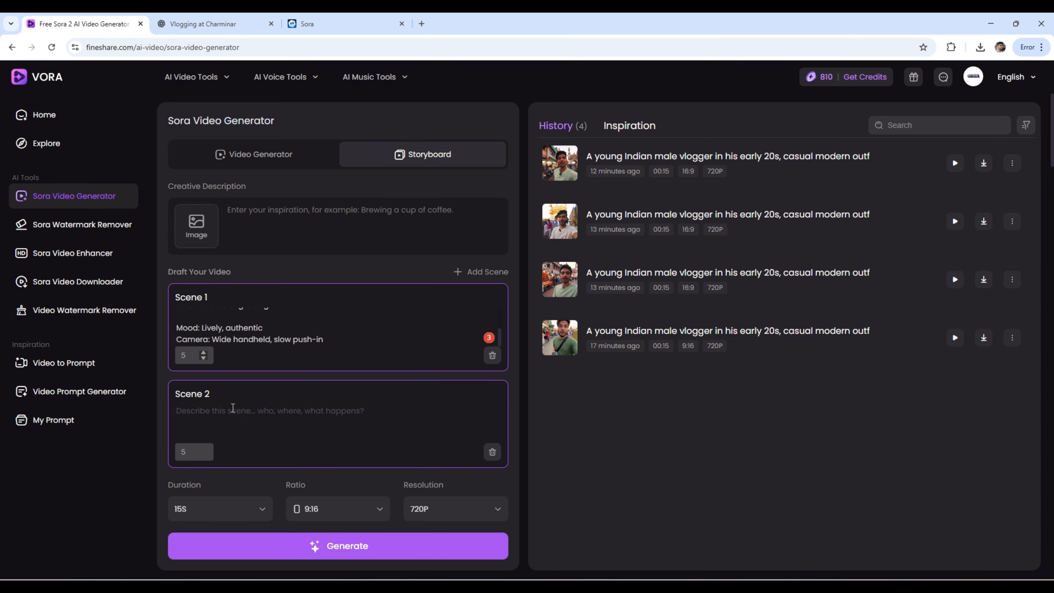
Fill Scene 2 with the "Influencer Intro Walk & Talk" prompt, mood and camera lines copied from the ChatGPT storyboard
click(233, 409)
click(250, 21)
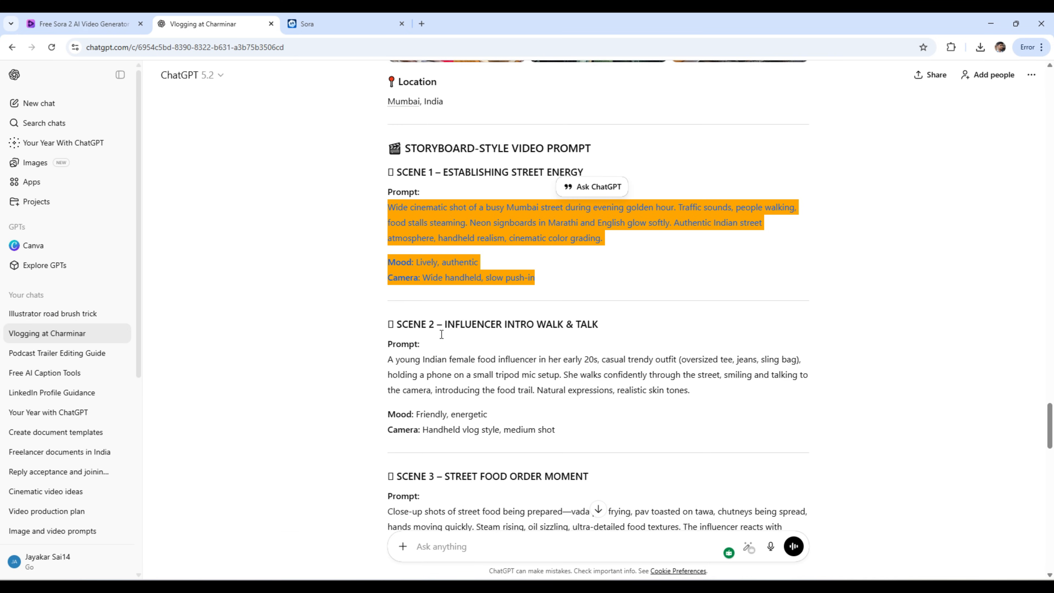
scroll(442, 334, down, 2)
drag(386, 250, 594, 324)
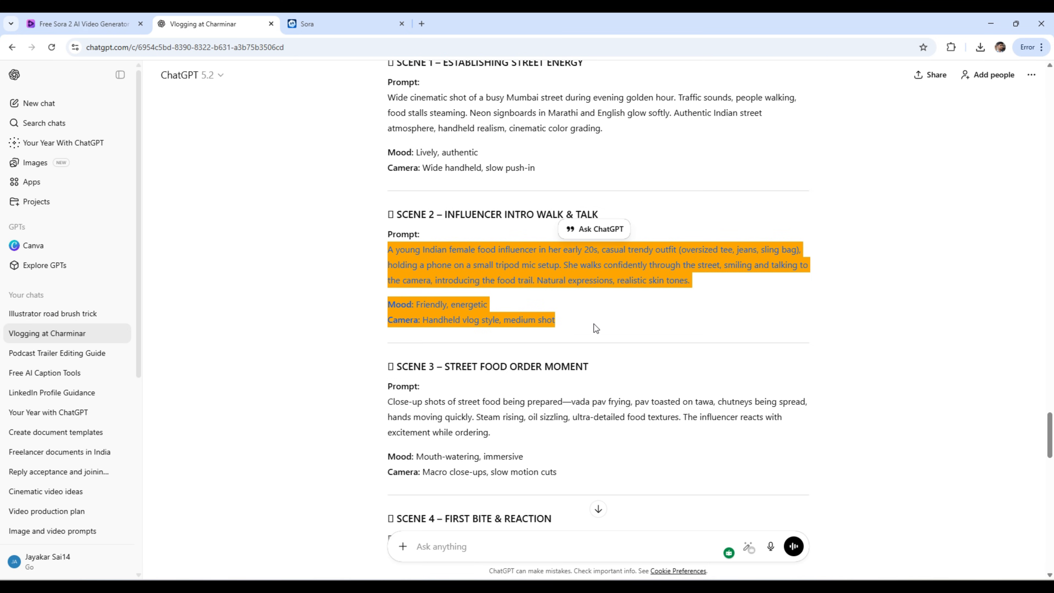
click(106, 22)
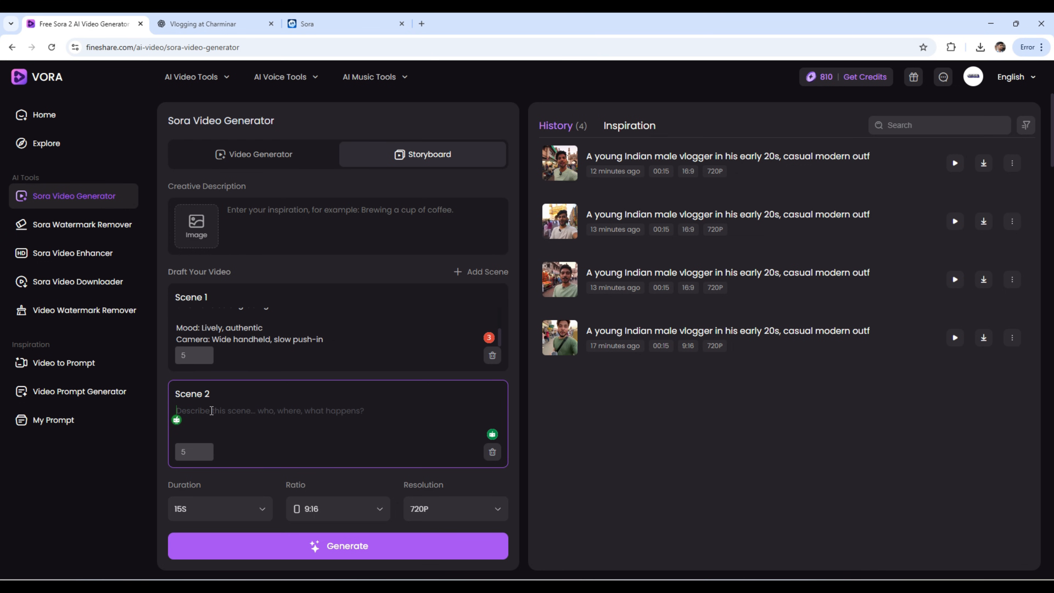
key(ctrl+v)
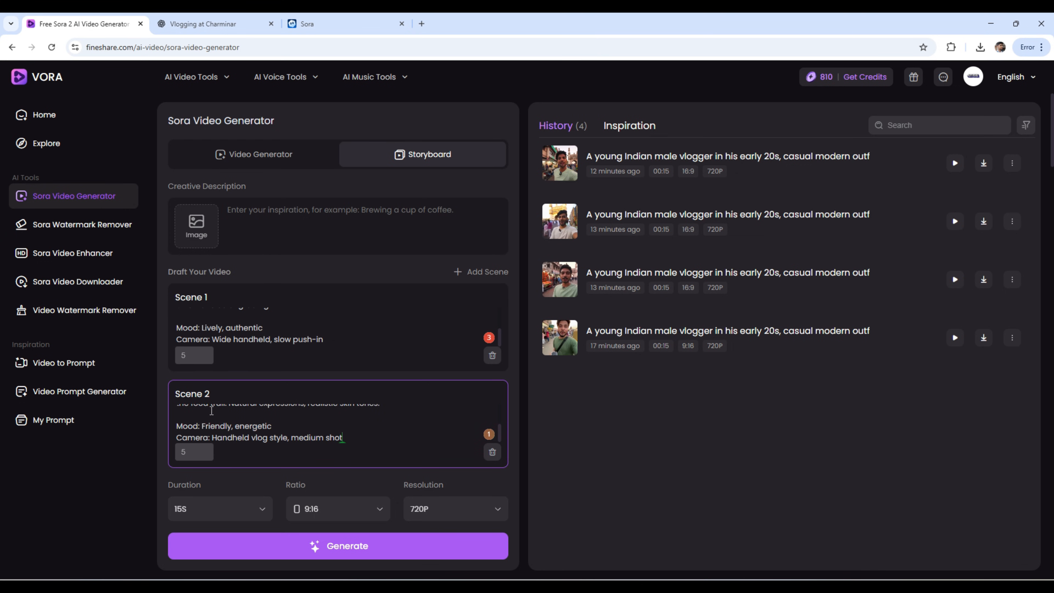
scroll(359, 345, down, 4)
scroll(359, 344, up, 4)
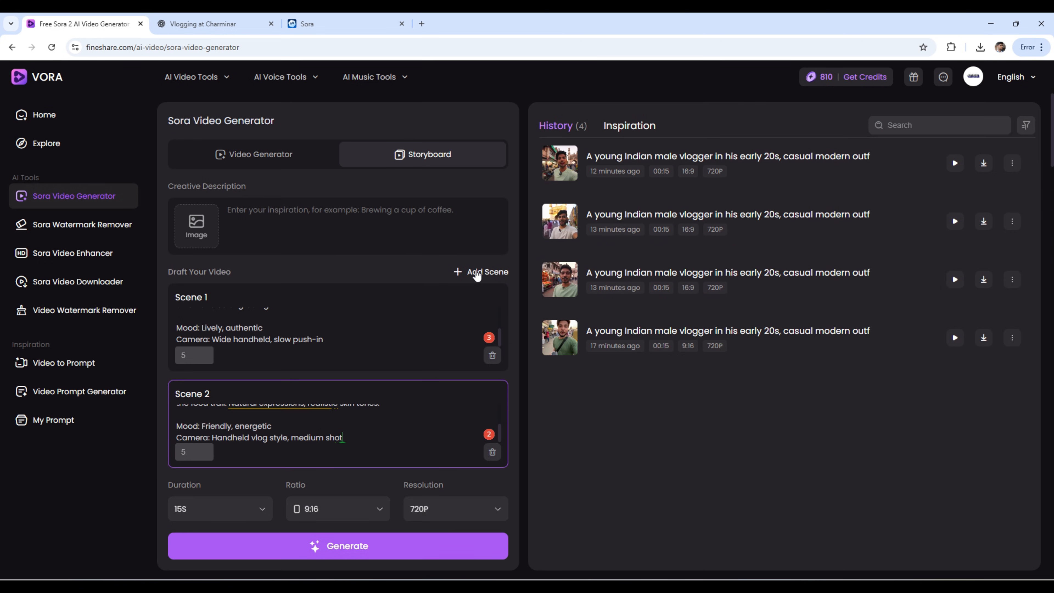
Add four more empty scenes, Scene 3 through Scene 6, to the storyboard draft
click(476, 273)
scroll(411, 361, down, 2)
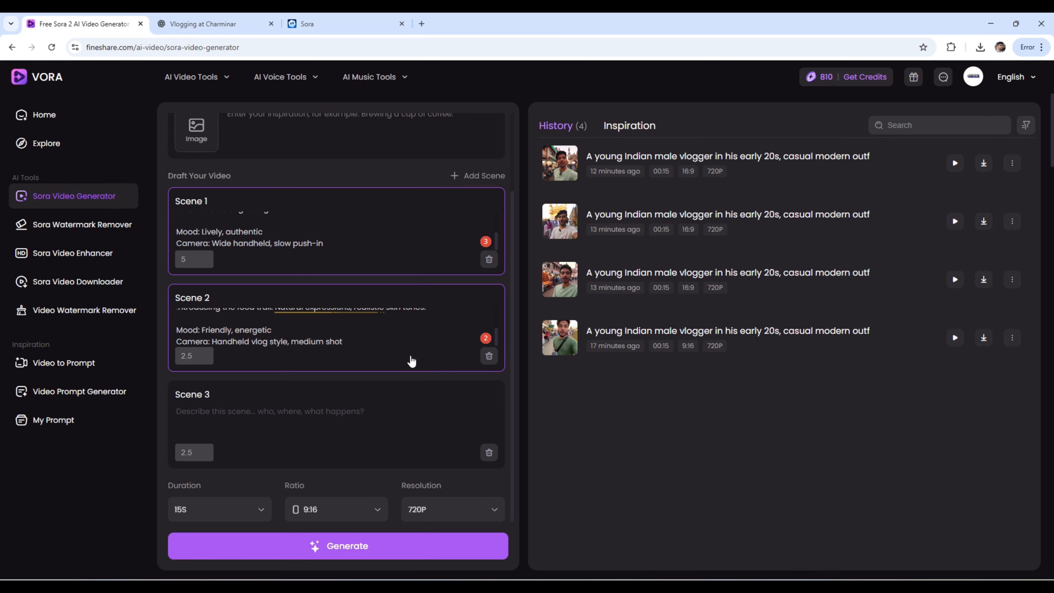
click(476, 177)
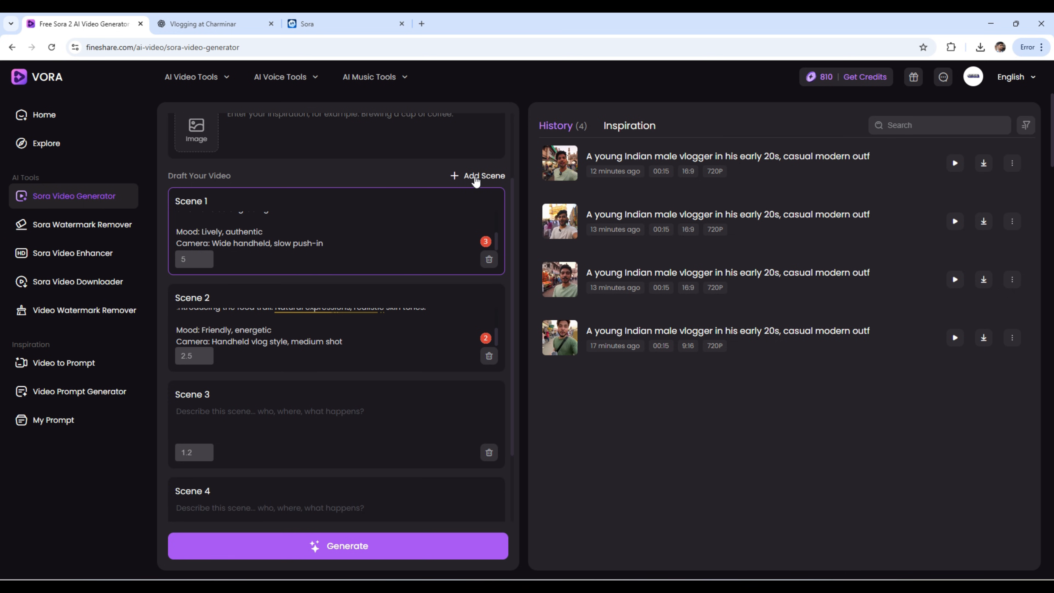
click(477, 178)
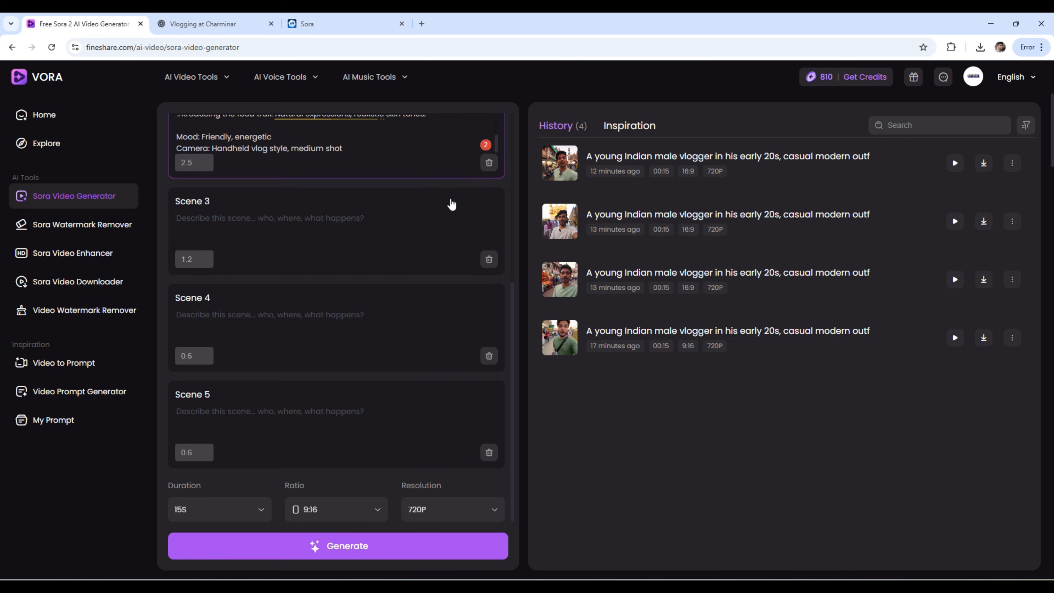
scroll(452, 202, up, 5)
scroll(407, 314, down, 6)
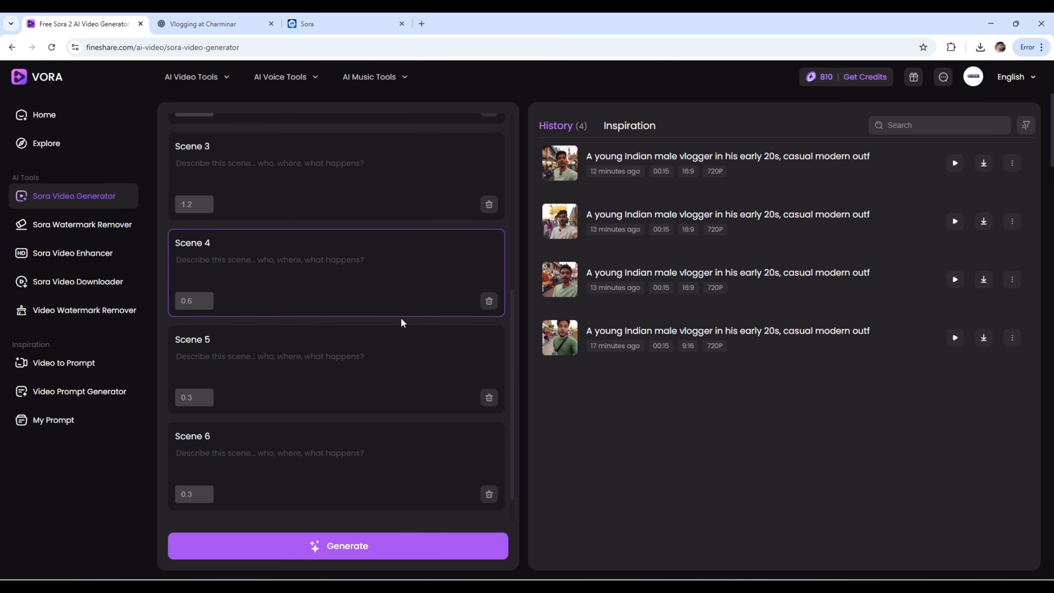
Fill Scene 3 with the "Street Food Order Moment" prompt, mood and camera lines copied from the ChatGPT storyboard
scroll(395, 327, up, 3)
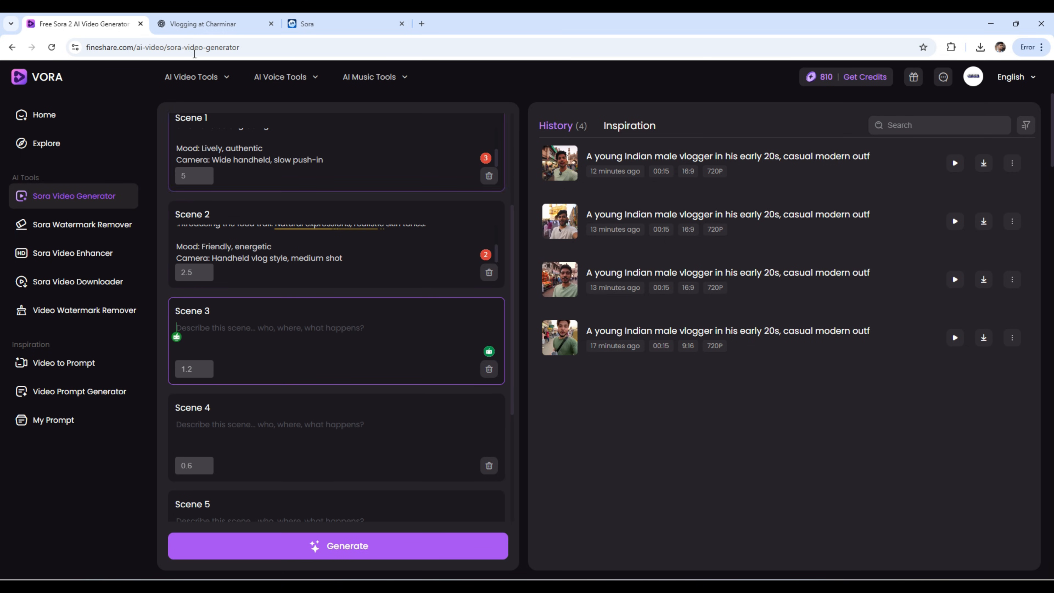
click(219, 27)
drag(388, 402, 568, 469)
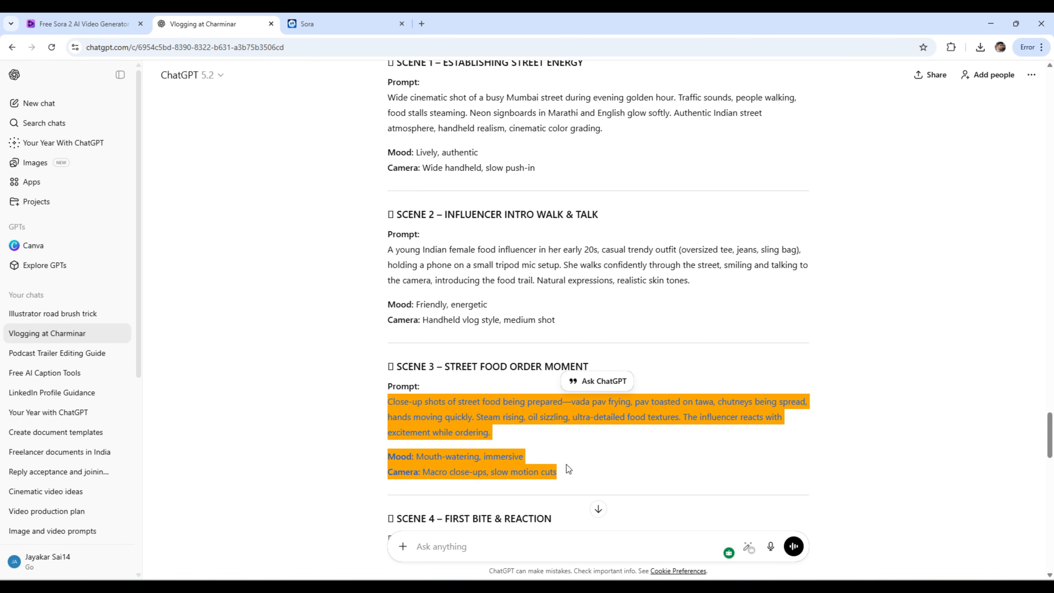
key(ctrl+c)
click(85, 25)
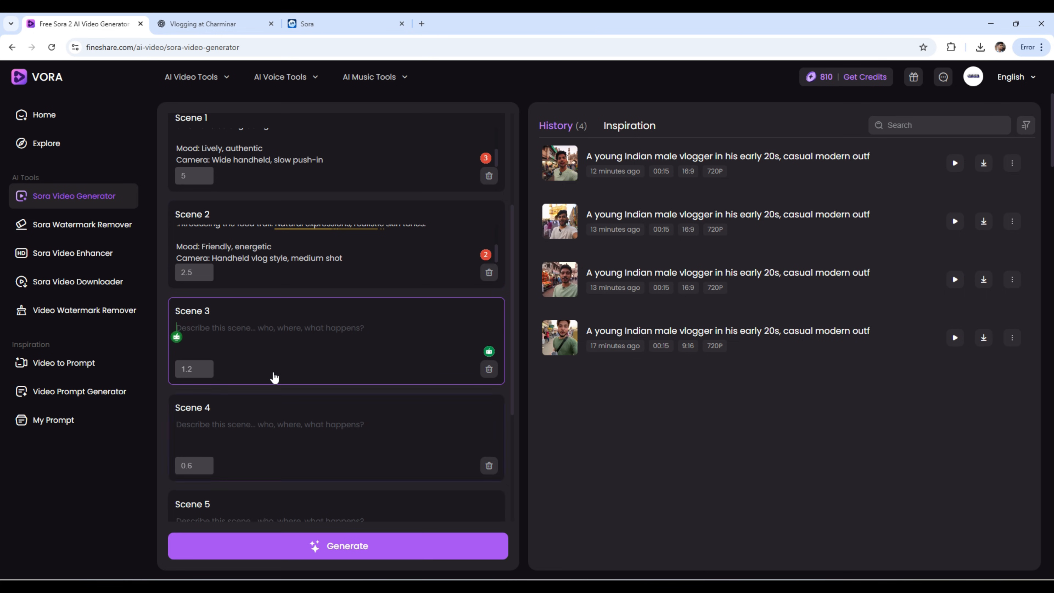
click(216, 332)
key(ctrl+v)
Fill Scene 4 with the "First Bite & Reaction" prompt, mood and camera lines copied from the ChatGPT storyboard
click(228, 426)
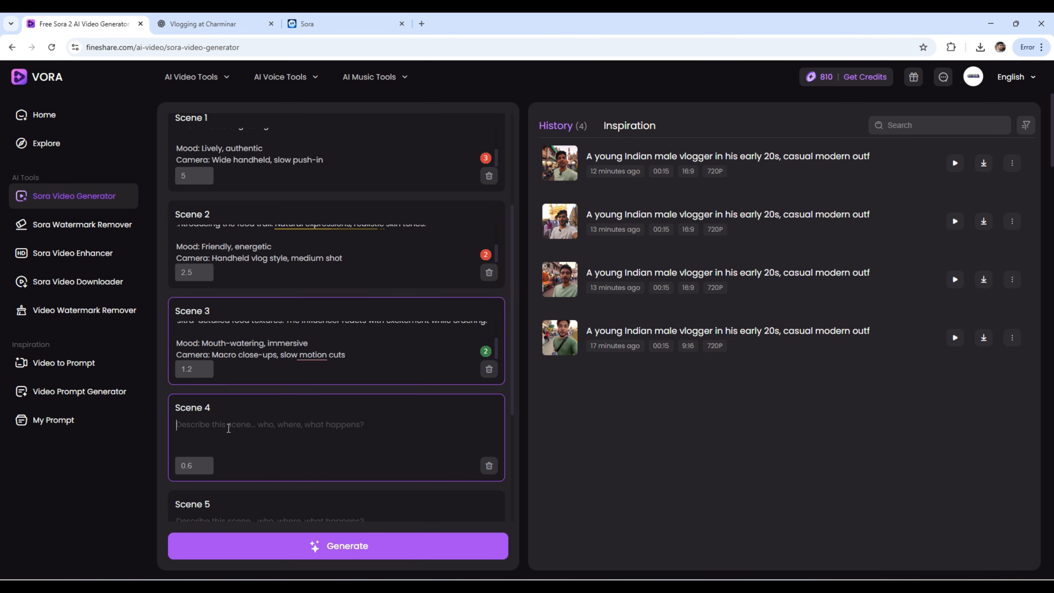
click(203, 24)
scroll(469, 390, down, 4)
scroll(469, 390, down, 3)
drag(389, 281, 521, 353)
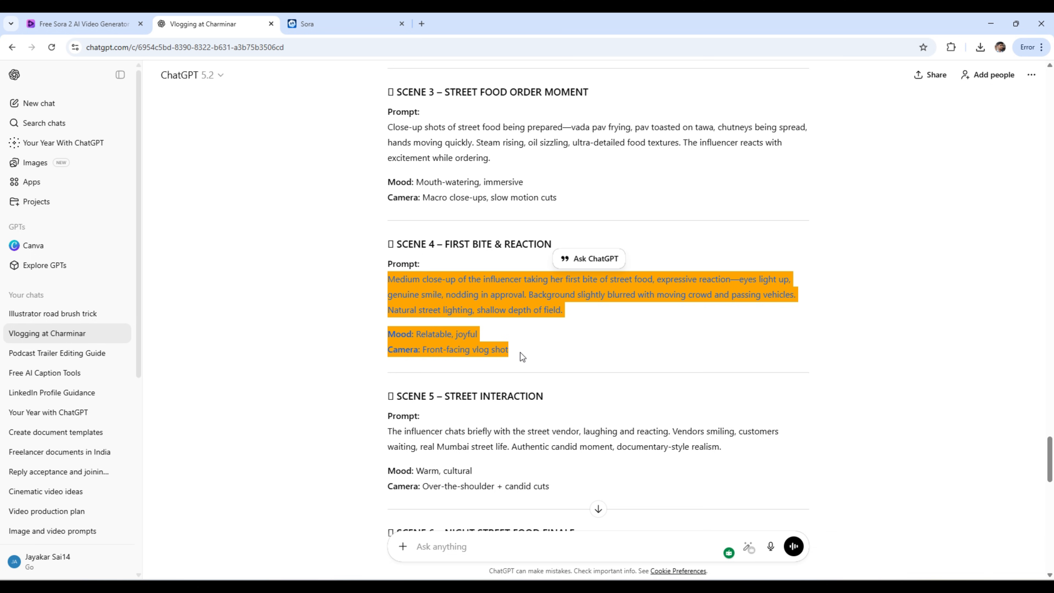
key(ctrl+c)
click(85, 23)
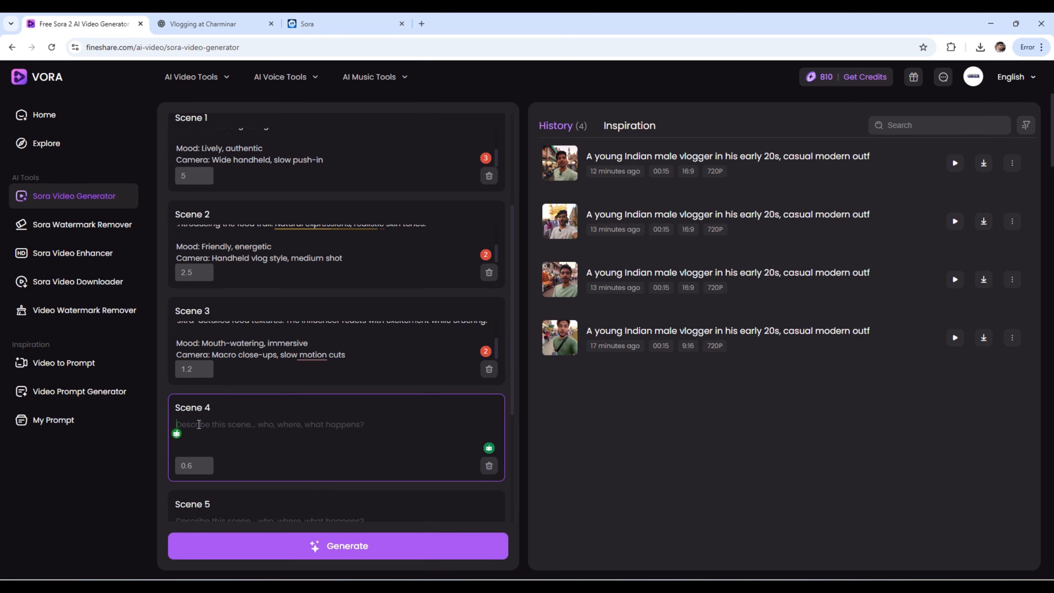
key(ctrl+v)
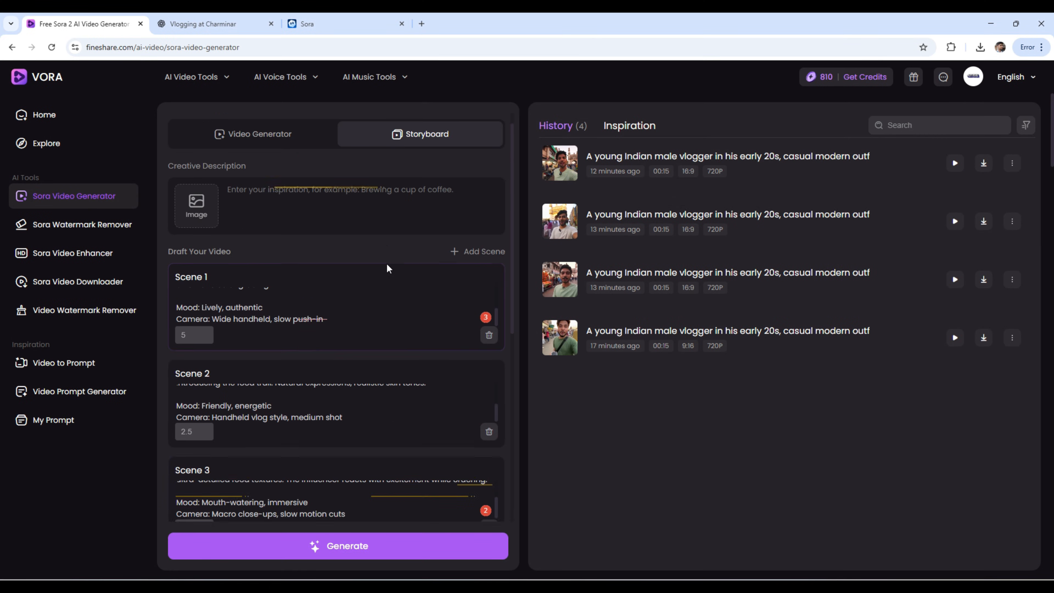
Set the storyboard video's ratio to 16:9 and its duration to 25S
scroll(388, 268, up, 1)
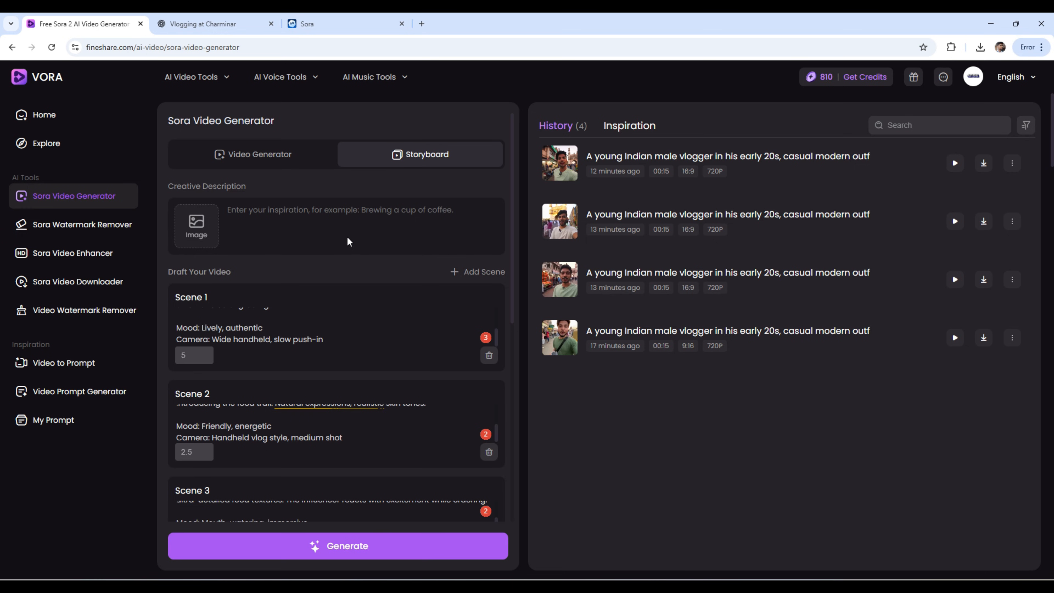
scroll(298, 233, down, 10)
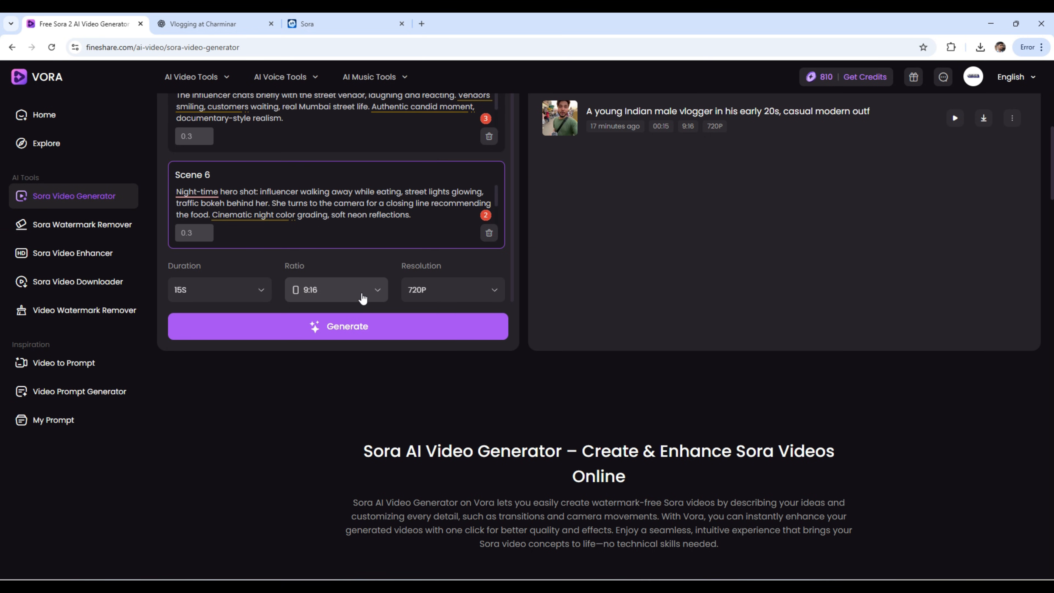
click(363, 298)
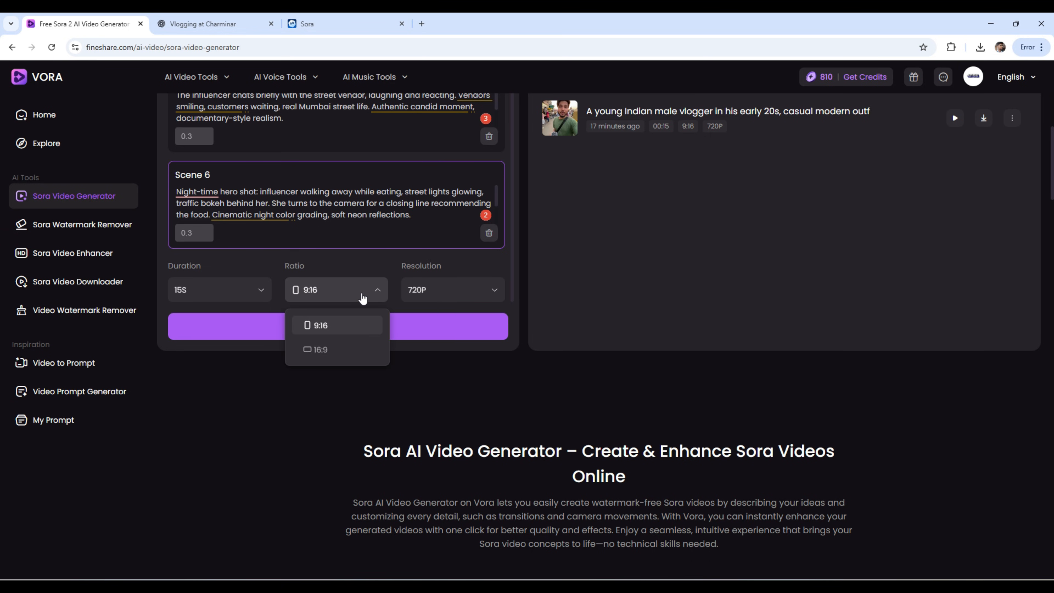
click(328, 351)
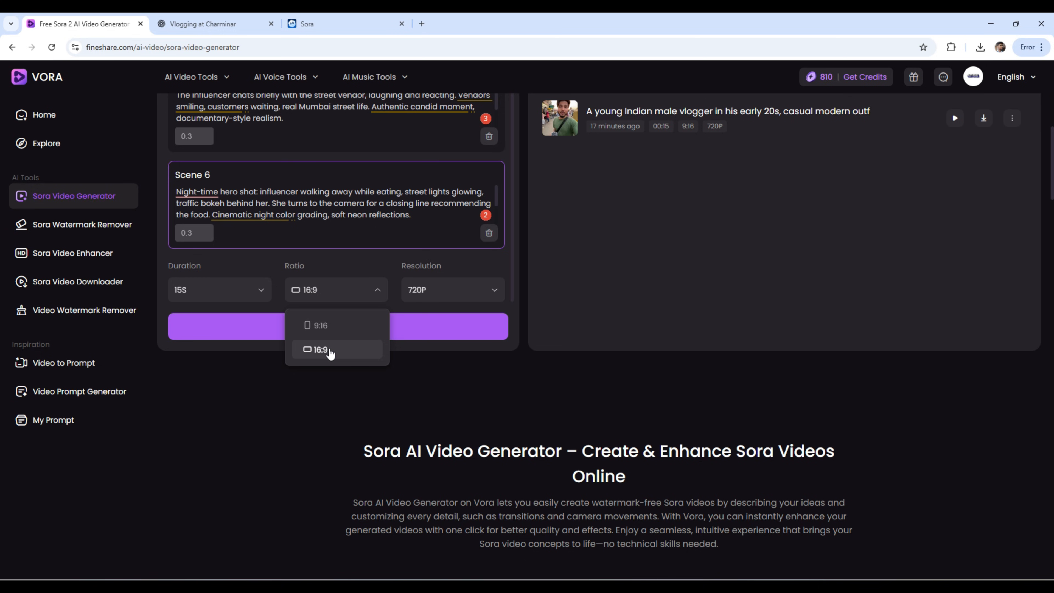
scroll(280, 377, up, 3)
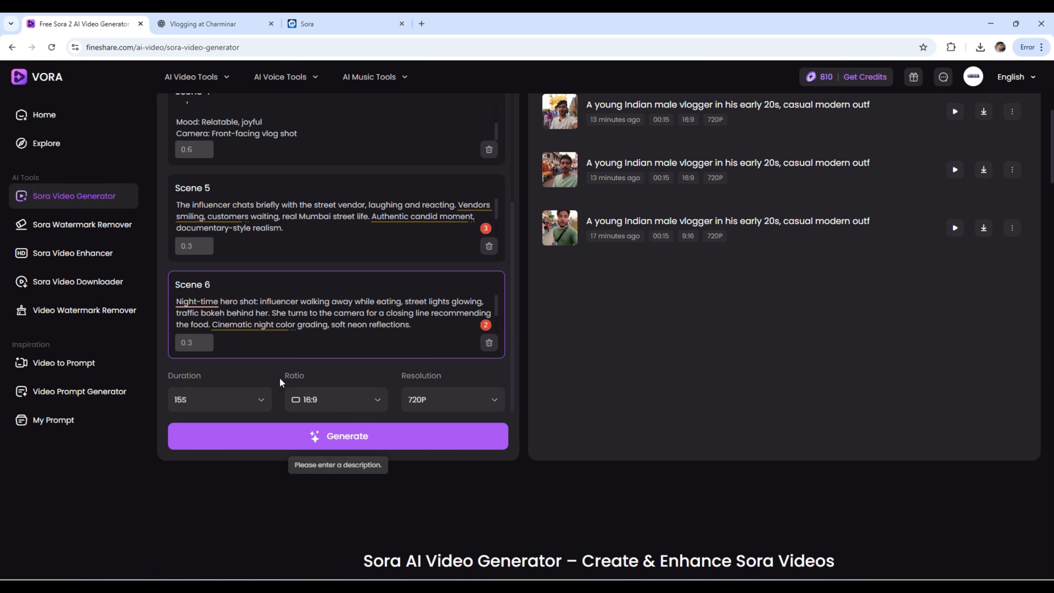
click(247, 401)
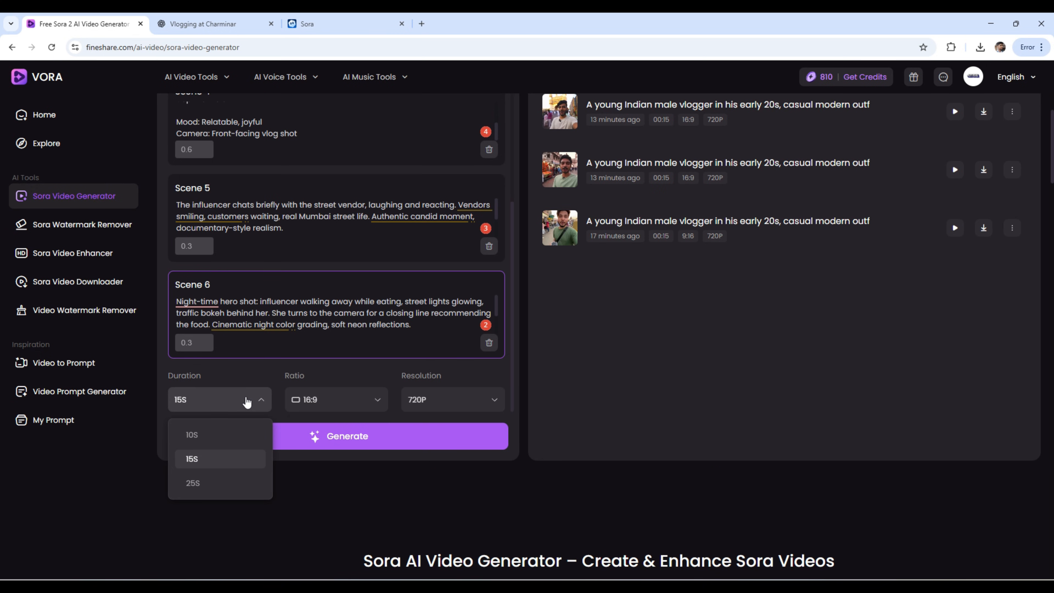
click(210, 485)
Paste the copied young Indian female food influencer prompt, ending in "documentary street-food", as the storyboard's creative description
scroll(366, 281, up, 10)
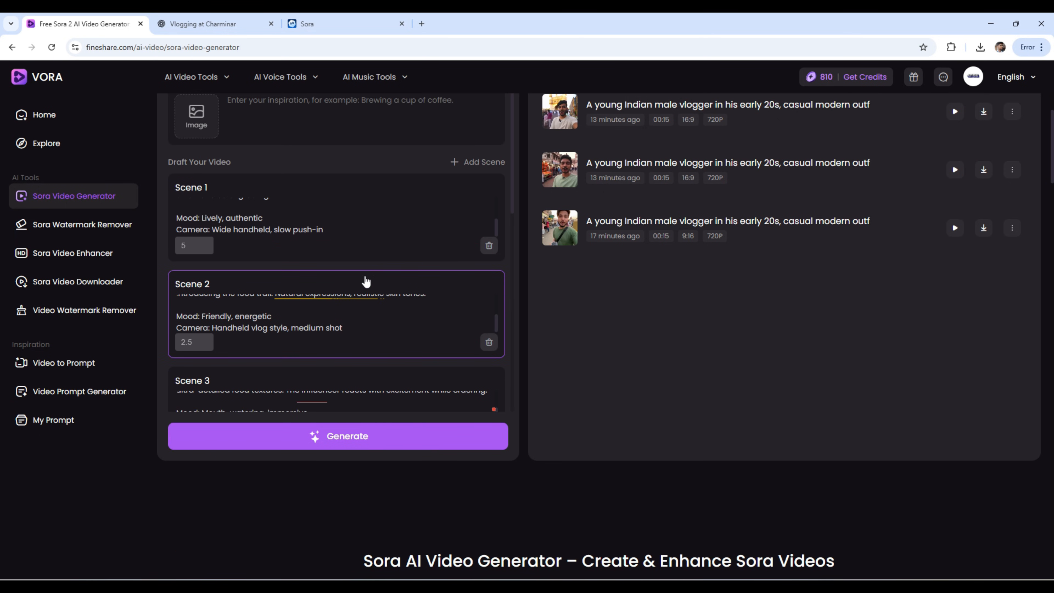
scroll(366, 281, up, 3)
scroll(364, 283, down, 10)
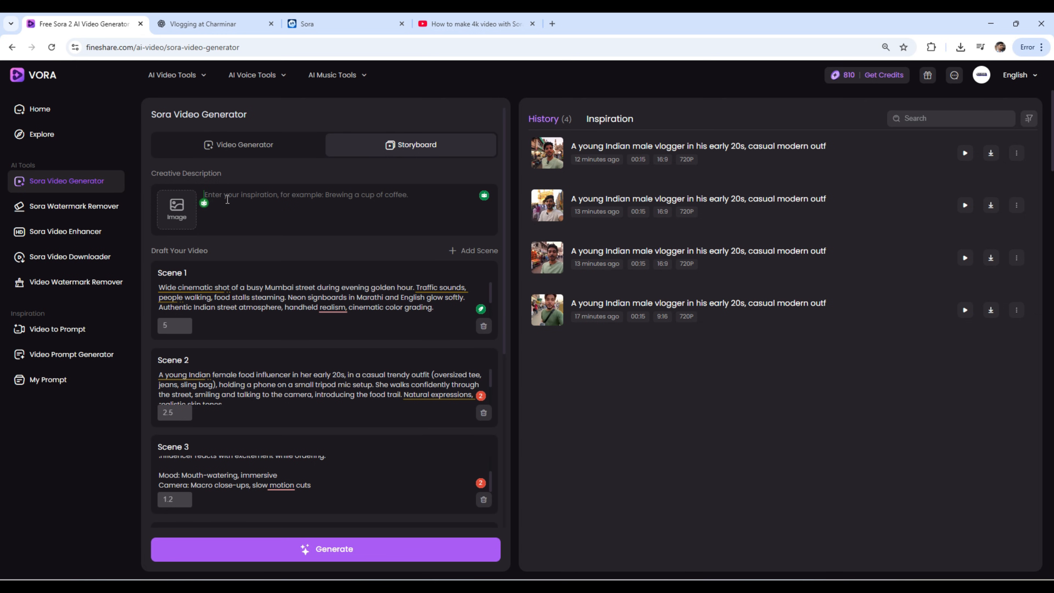
key(ctrl+v)
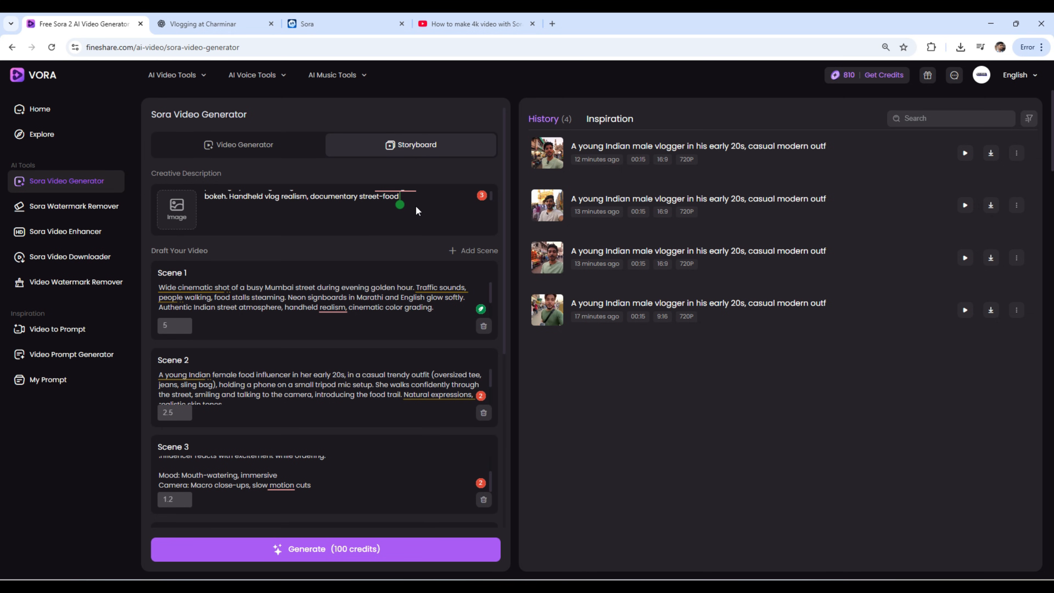
scroll(347, 221, up, 5)
scroll(259, 206, down, 1)
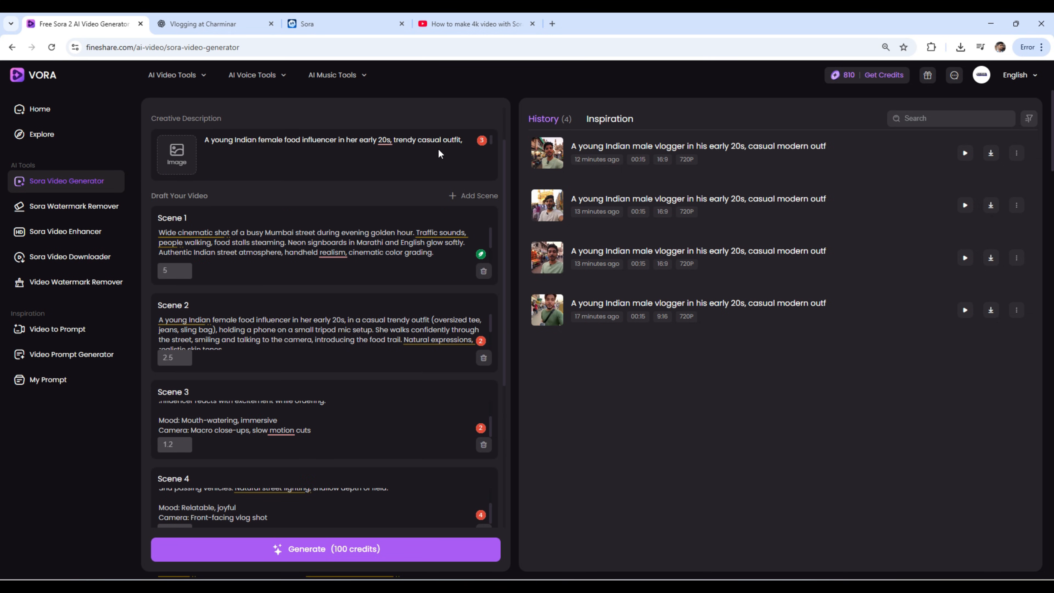
Set the individual durations of Scenes 3, 4, 5 and 6 to 2 each
scroll(438, 148, down, 2)
scroll(419, 171, up, 2)
scroll(329, 233, down, 2)
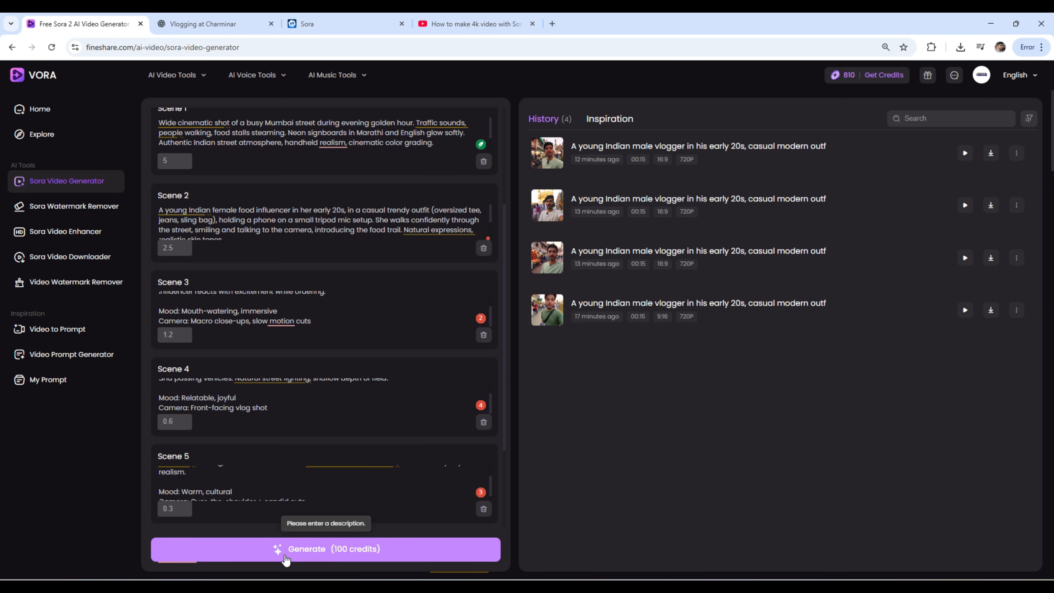
scroll(177, 338, down, 3)
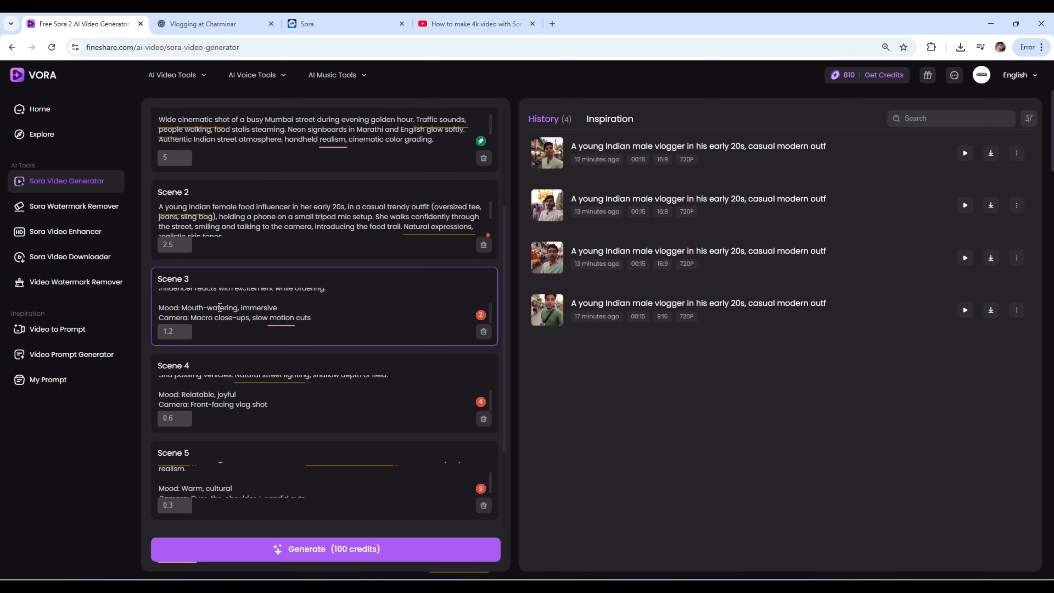
scroll(182, 349, up, 4)
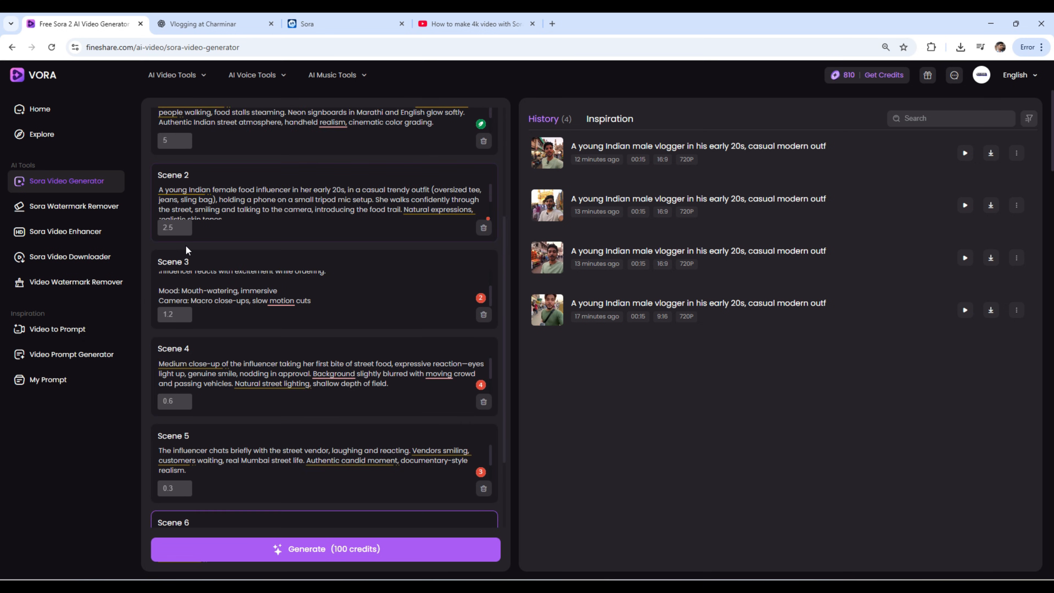
scroll(195, 308, down, 2)
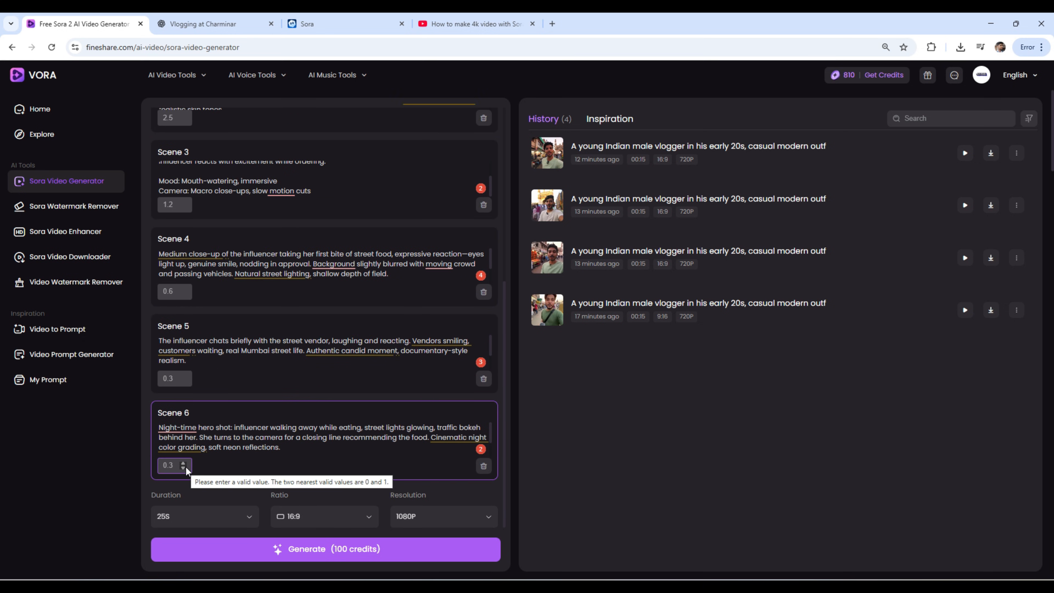
click(183, 375)
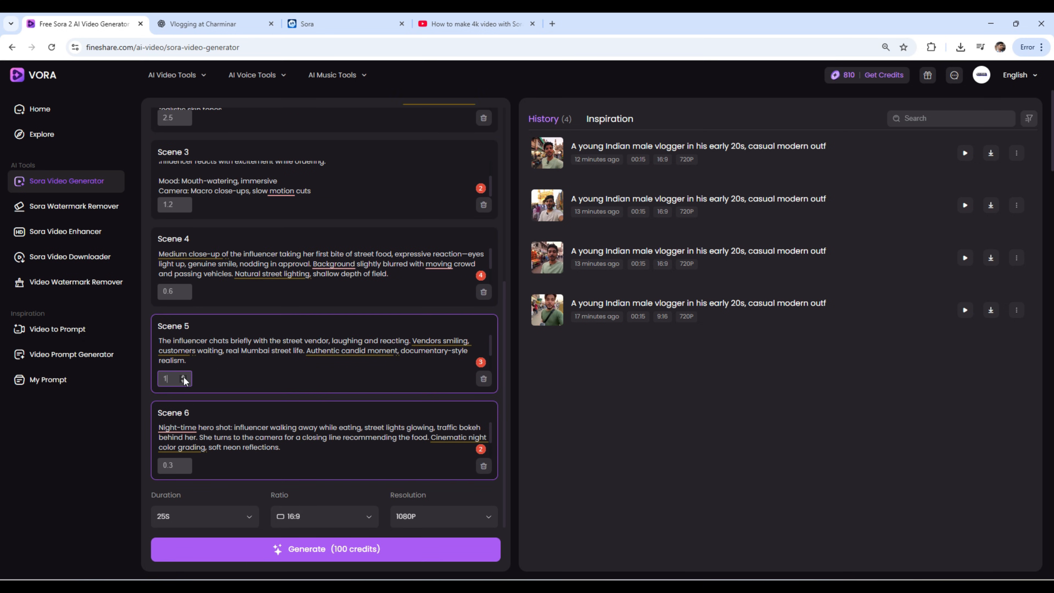
click(183, 463)
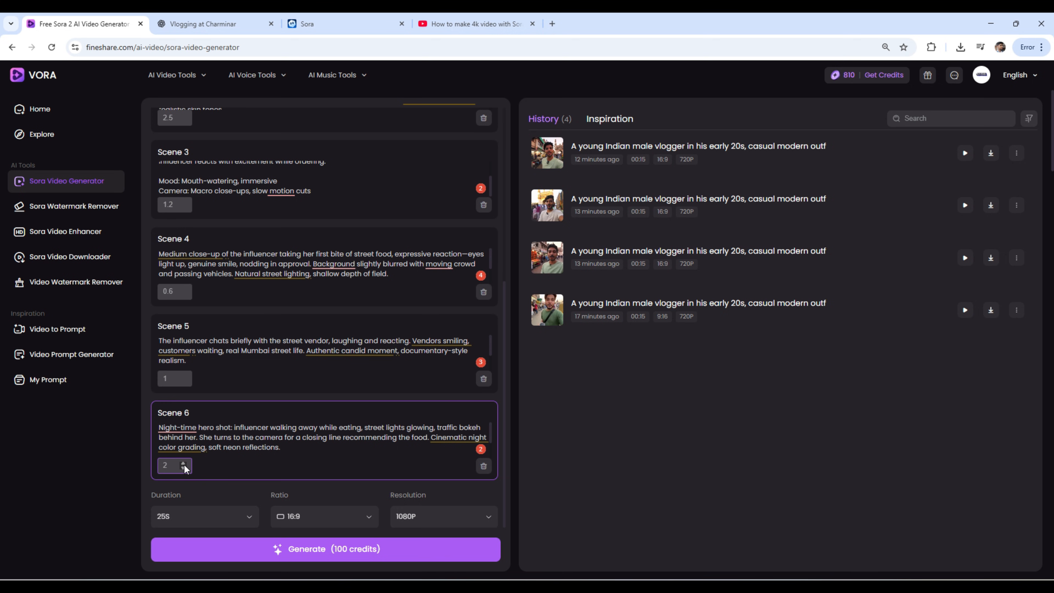
click(183, 376)
click(183, 289)
click(183, 289)
click(184, 203)
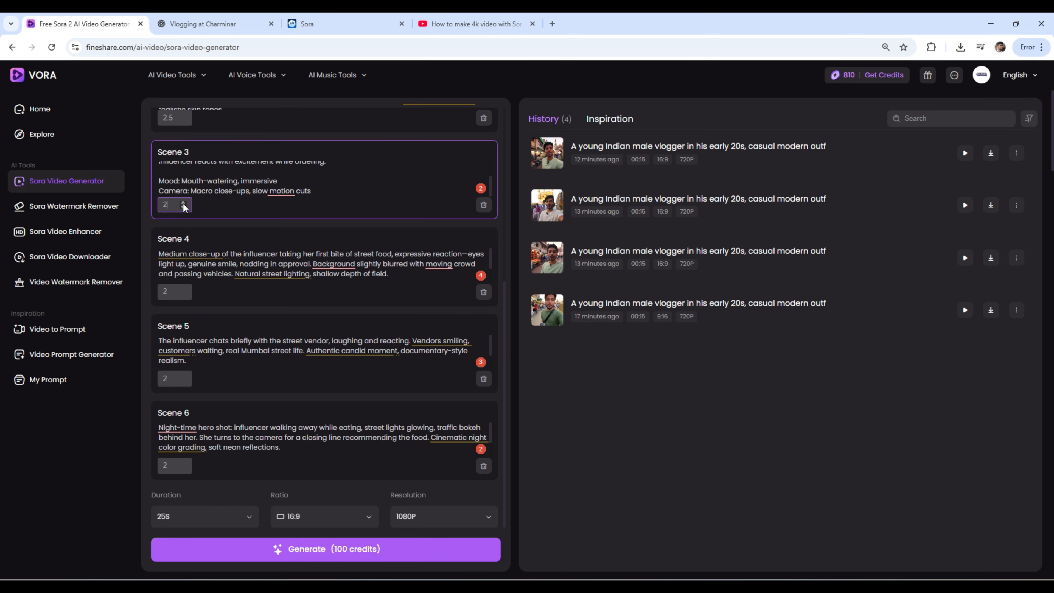
Set the individual durations of Scenes 2 and 6 to 3 each and generate the storyboard video
scroll(296, 407, up, 5)
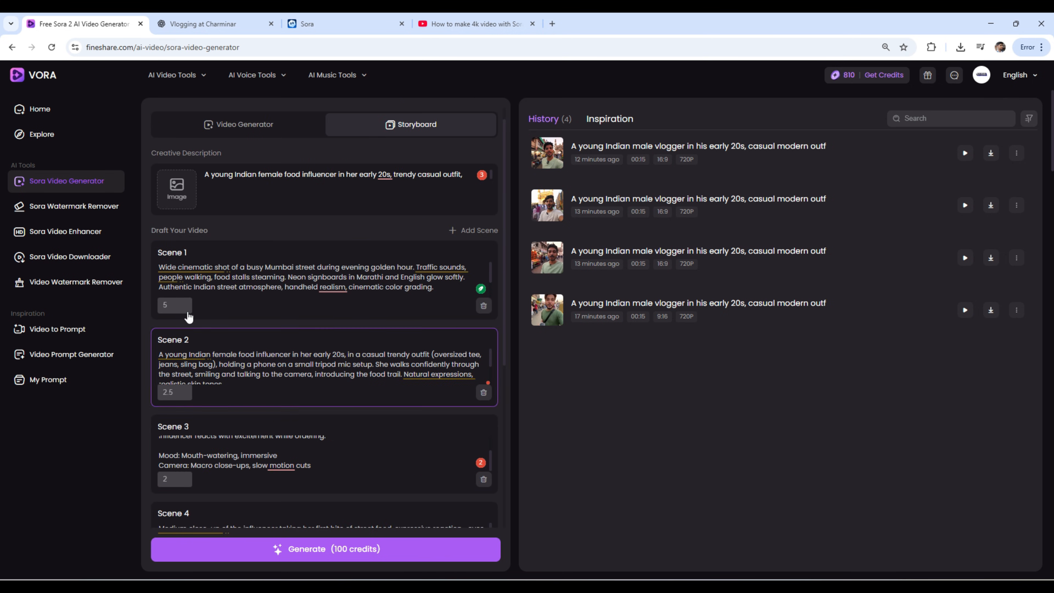
click(183, 390)
scroll(233, 416, down, 5)
scroll(248, 519, up, 6)
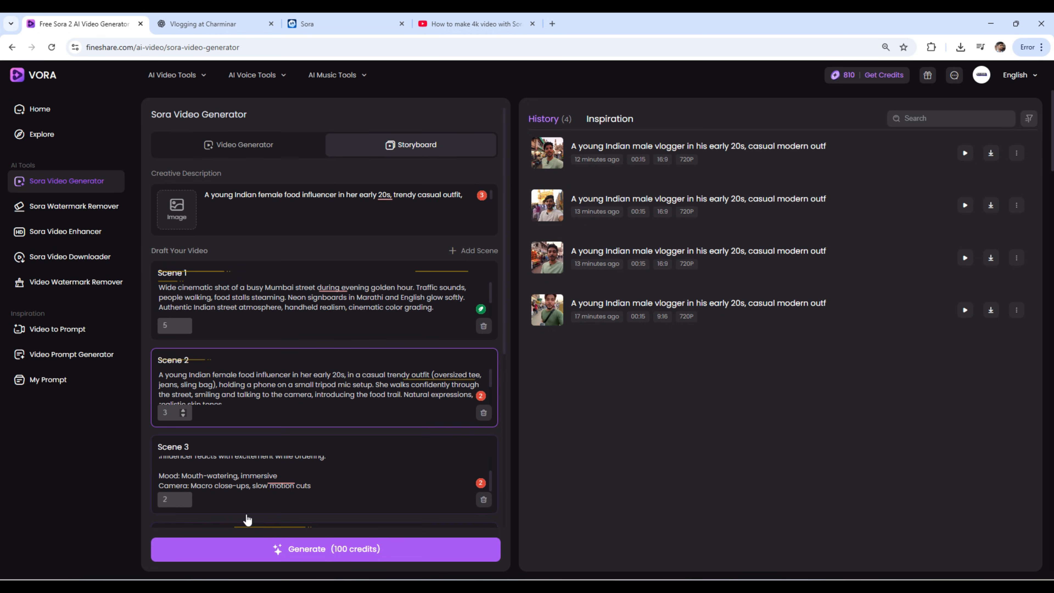
scroll(253, 527, down, 5)
scroll(277, 372, up, 5)
scroll(277, 416, down, 3)
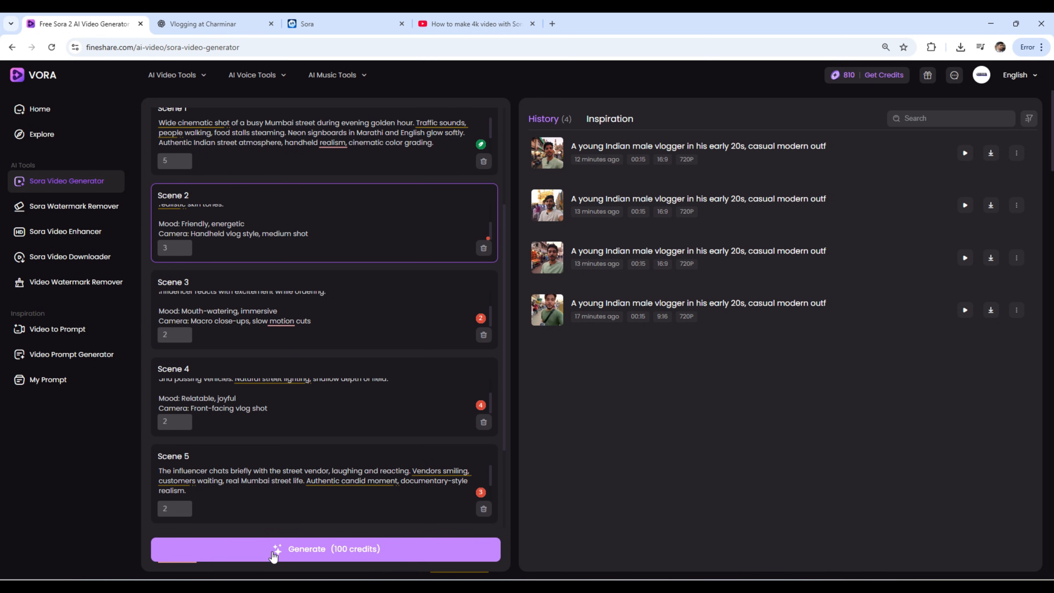
click(275, 553)
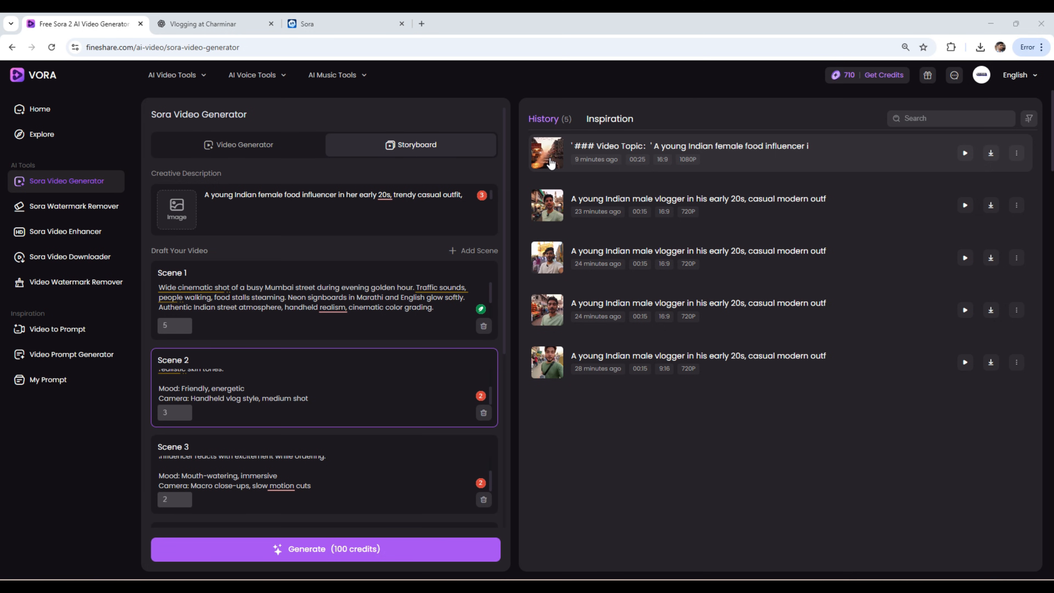
Watch the generated female food influencer video from the history and review the mood, camera lines and durations of its storyboard scenes
click(550, 162)
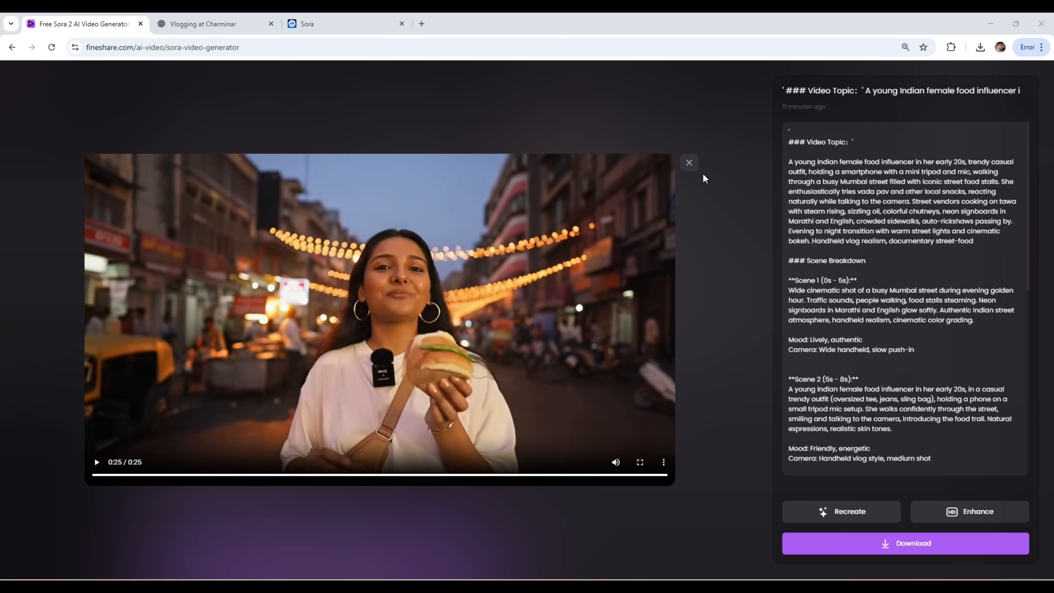
click(691, 164)
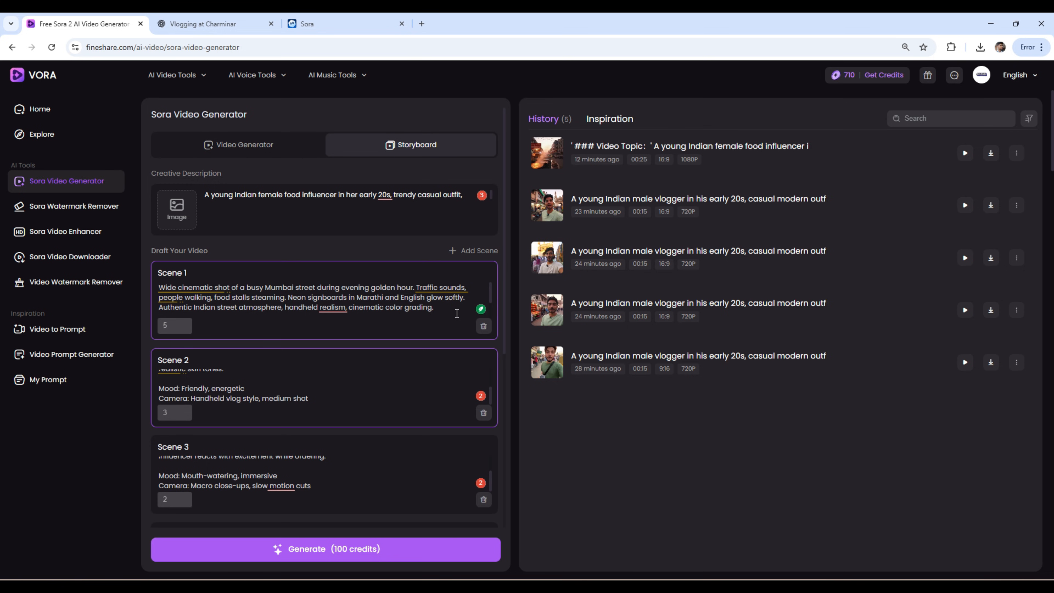
scroll(457, 313, down, 1)
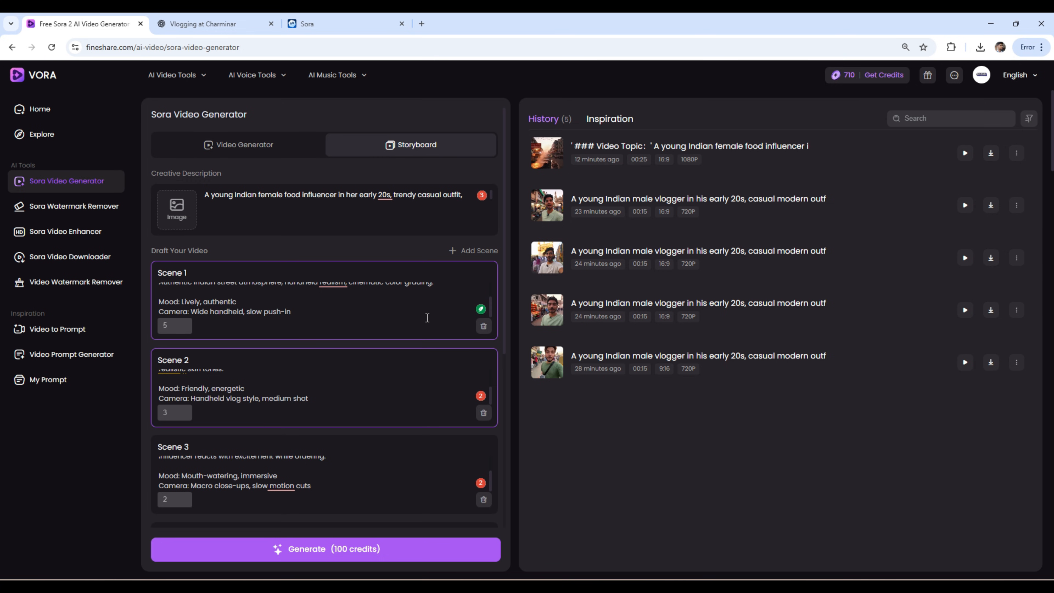
scroll(314, 401, down, 1)
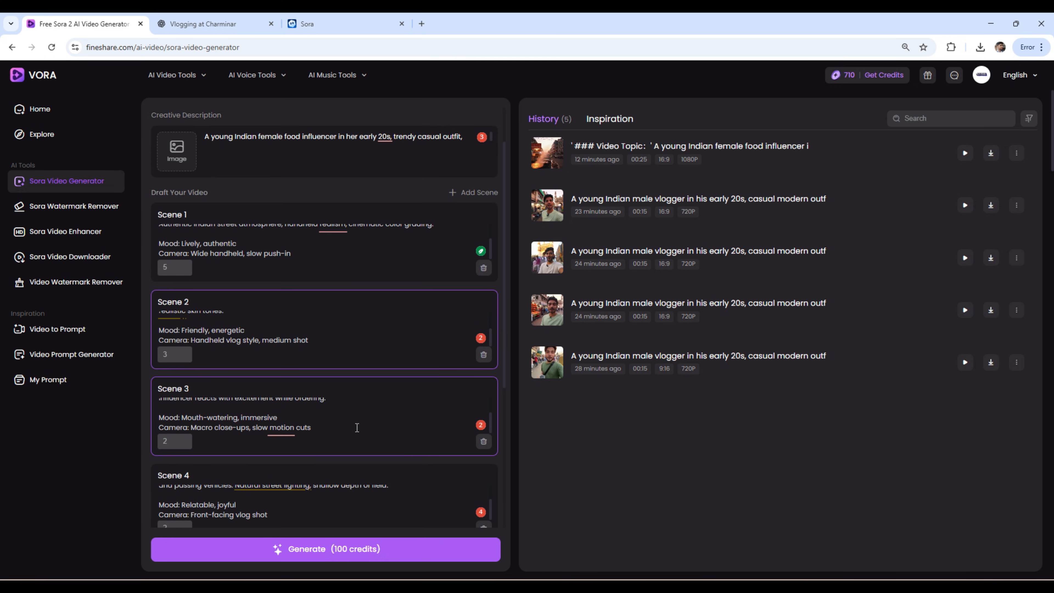
scroll(357, 428, down, 3)
scroll(250, 429, down, 1)
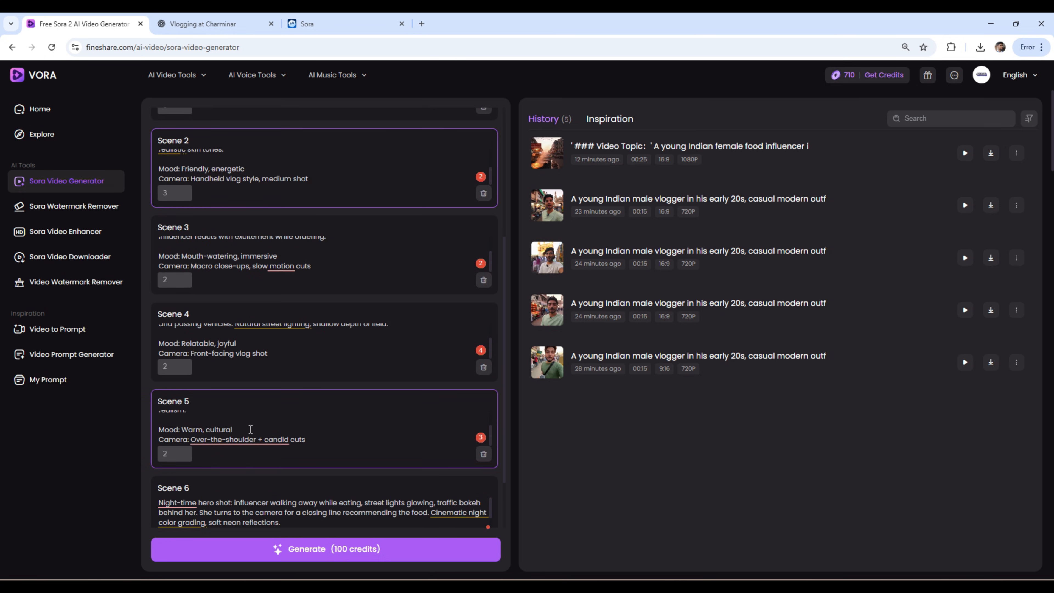
scroll(360, 444, down, 2)
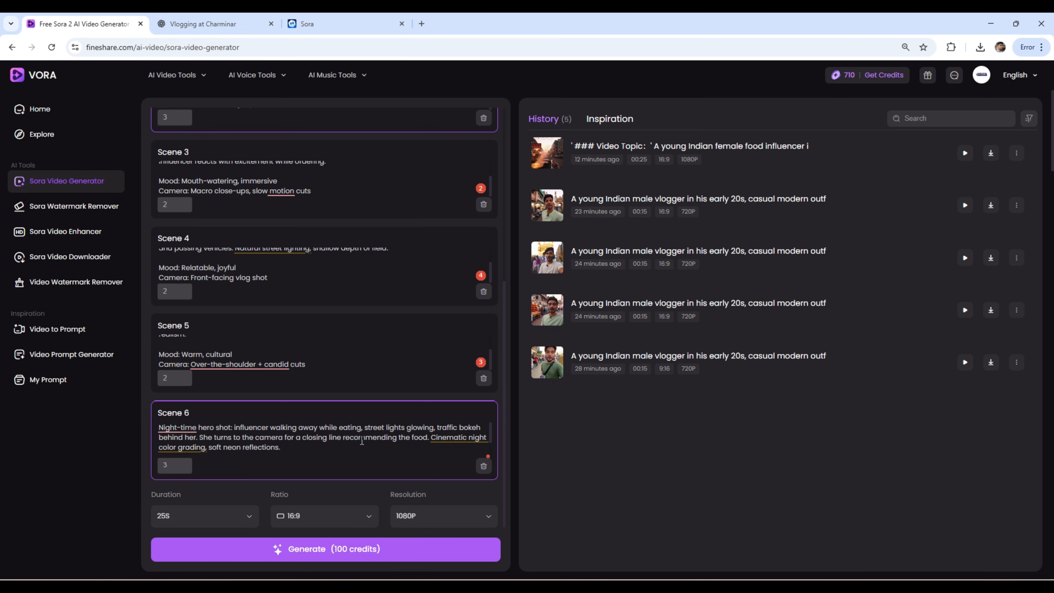